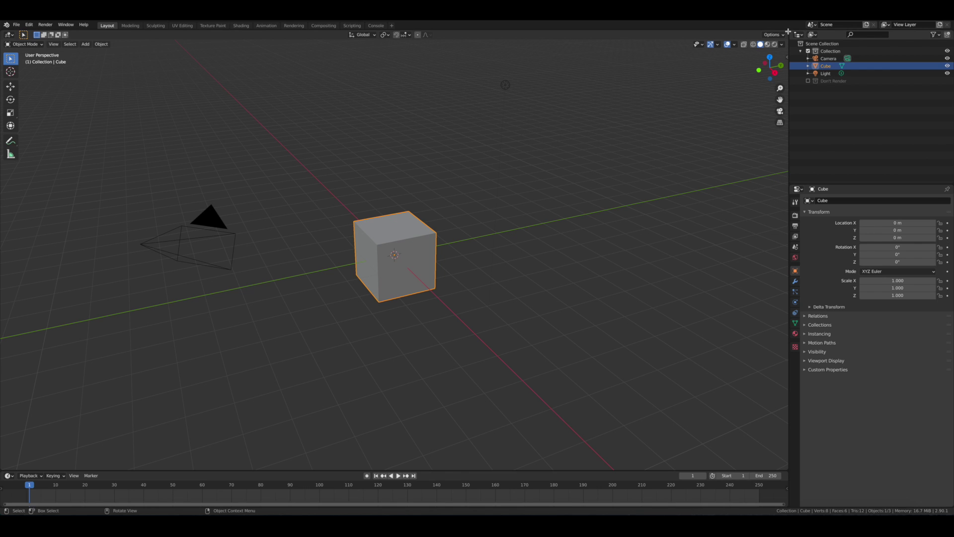
Split the 3D view side by side and turn off Toolbar and Tool Settings in the right view
left_click_drag(788, 31, 517, 74)
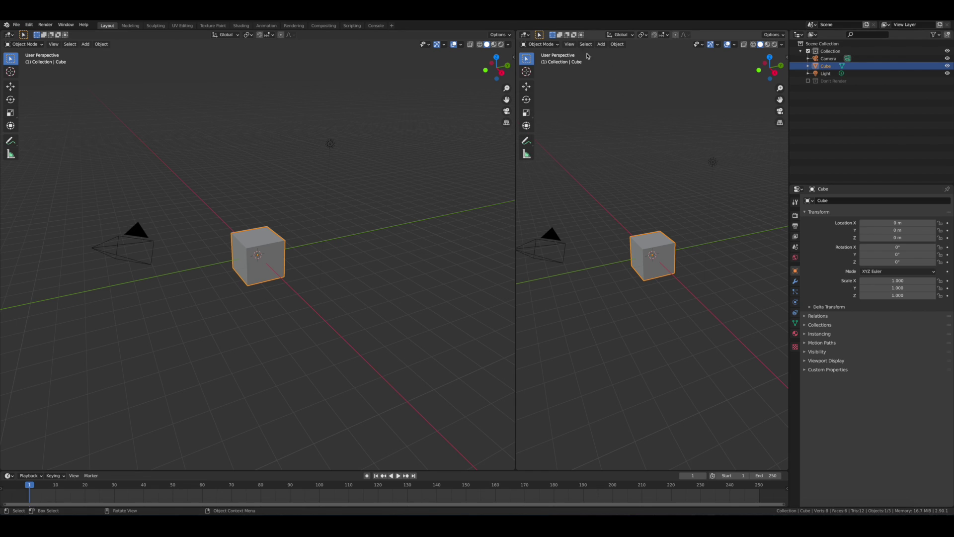
left_click(571, 45)
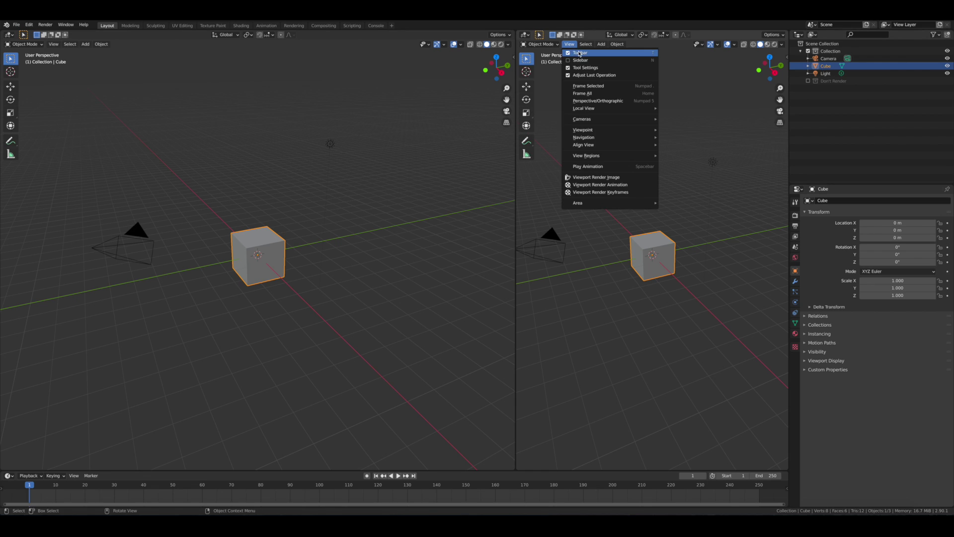
left_click(578, 53)
left_click(570, 44)
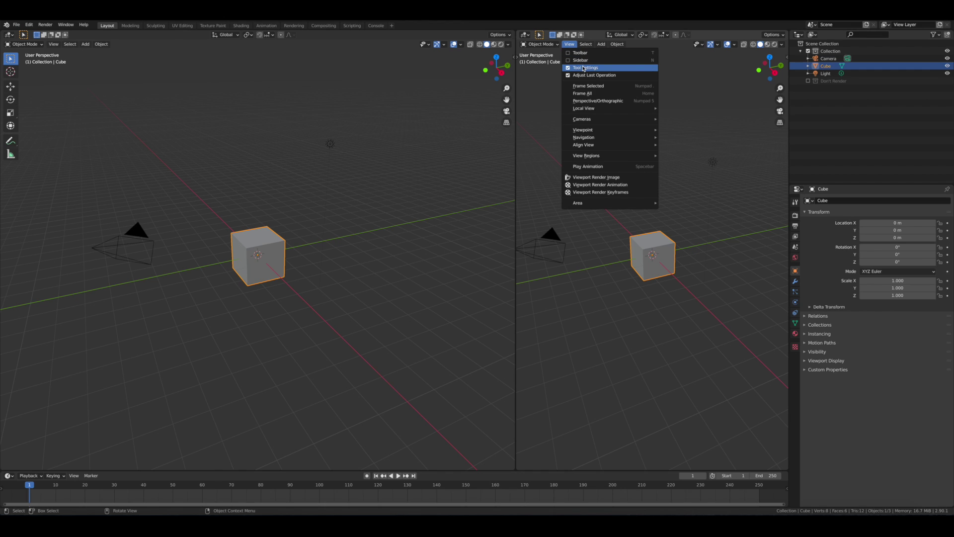
left_click(584, 68)
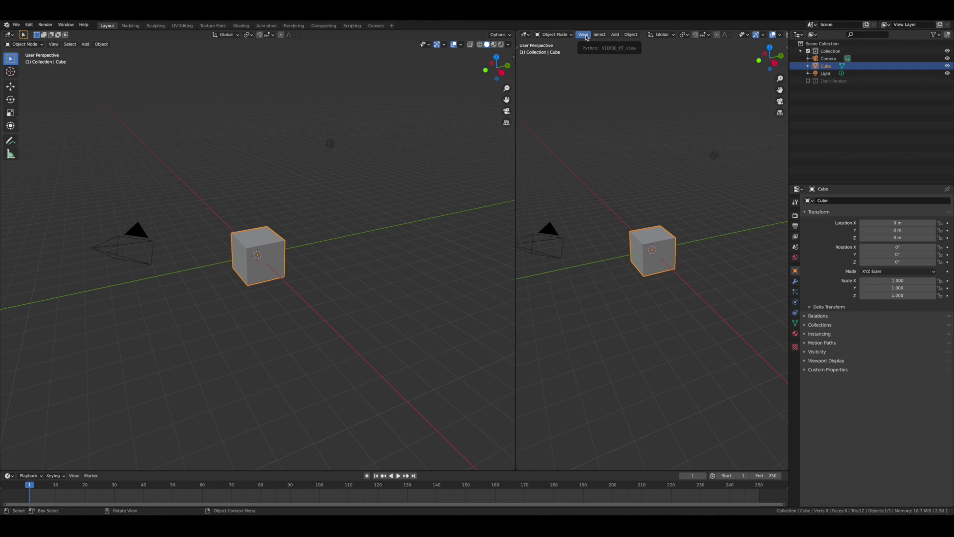
left_click(585, 37)
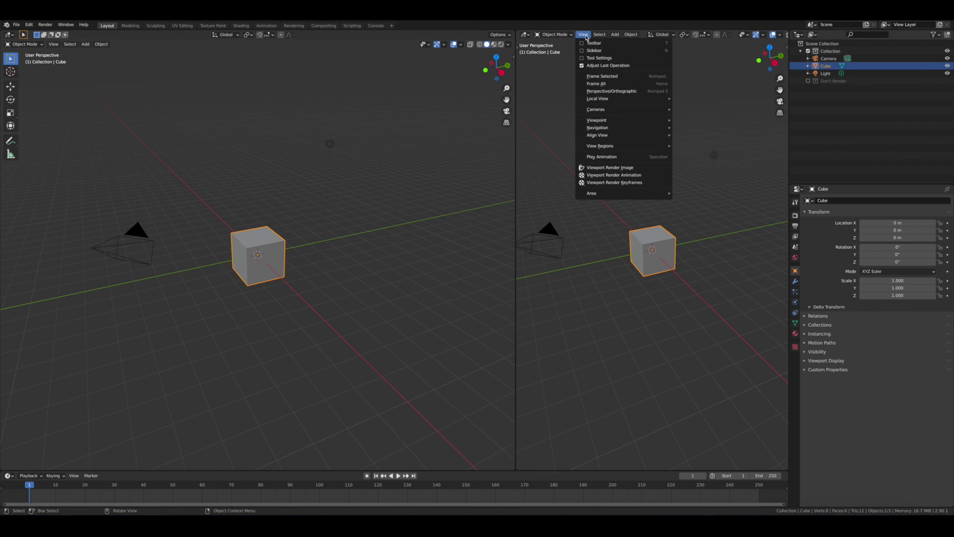
left_click(597, 66)
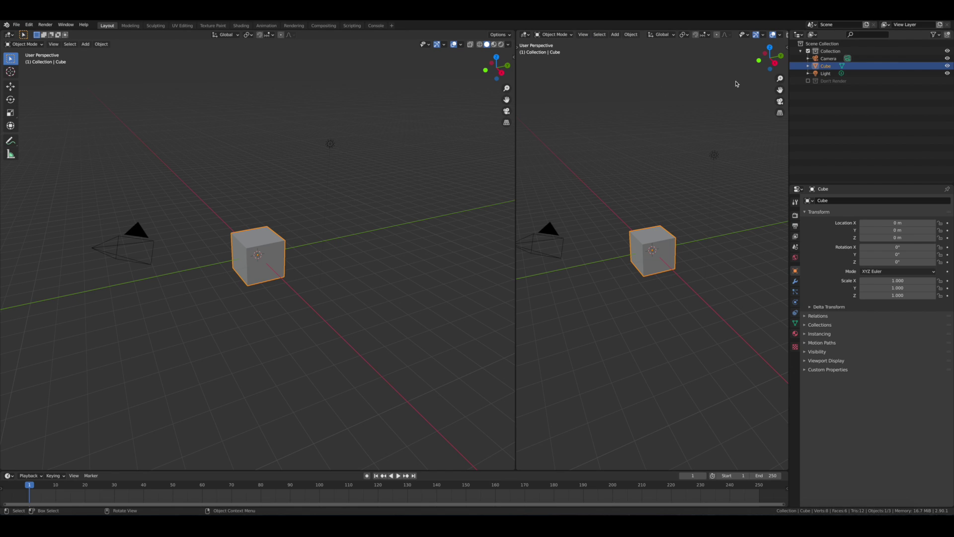
Turn off gizmos, floor grid, X/Y axes, text info, 3D cursor, outlines and origins in the right view
left_click(757, 35)
scroll(750, 37, "down", 4)
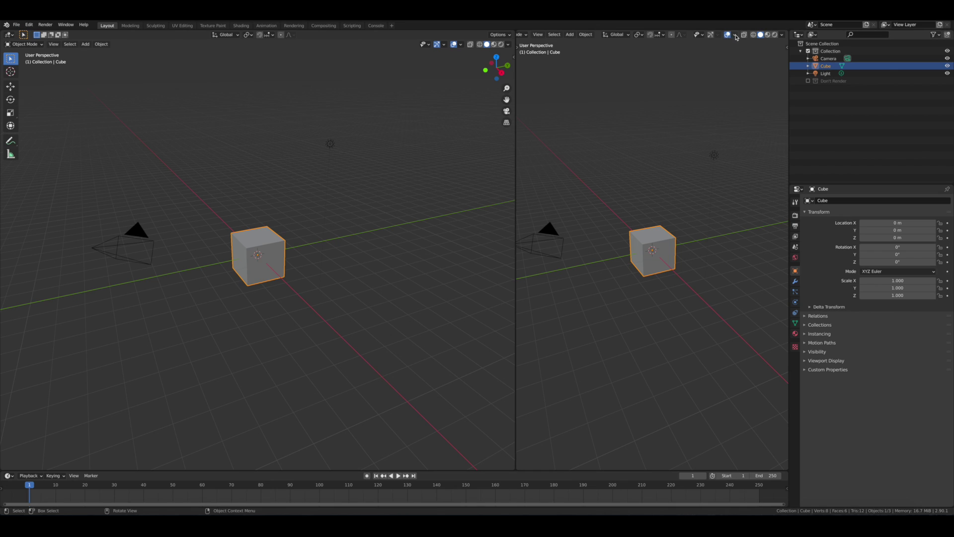
left_click(735, 35)
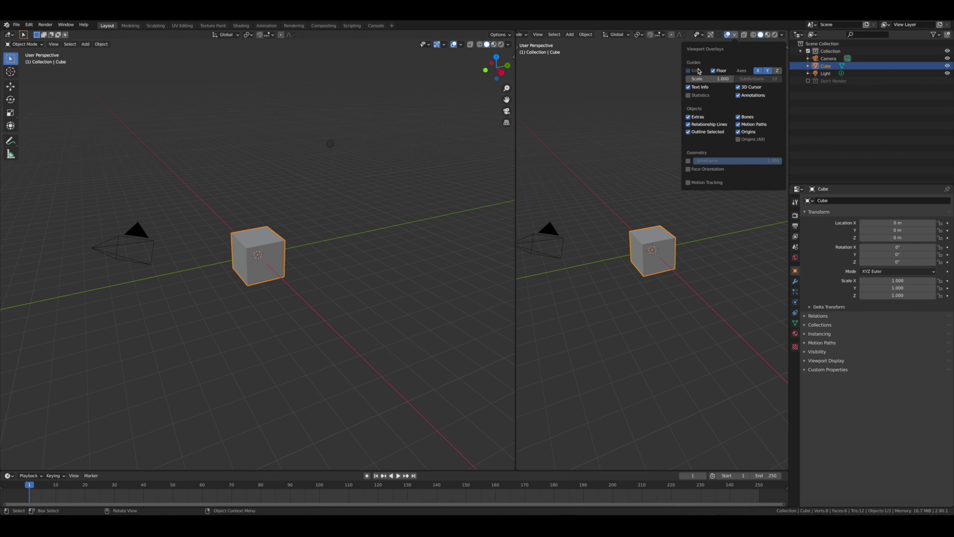
left_click(713, 70)
left_click(757, 70)
left_click(767, 71)
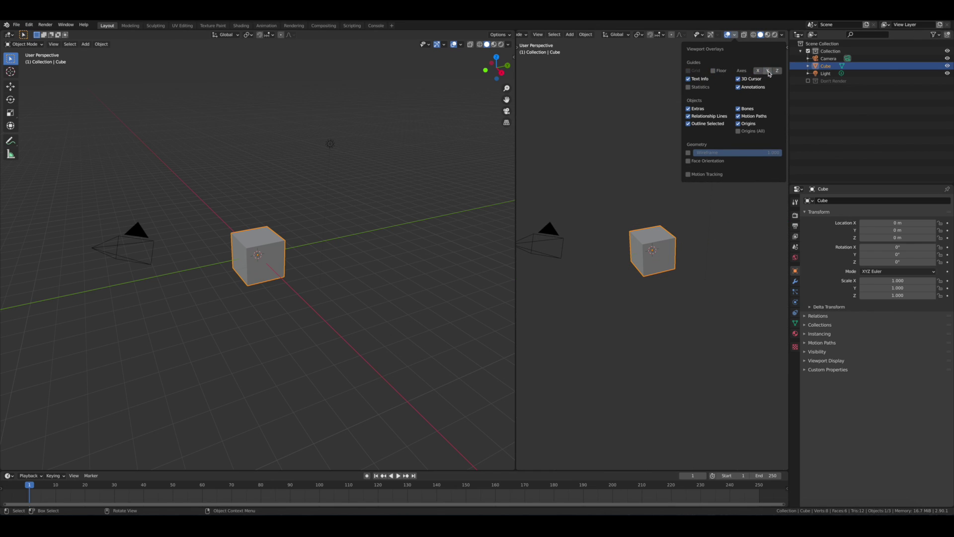
left_click(706, 80)
left_click(739, 79)
left_click_drag(701, 116, 750, 125)
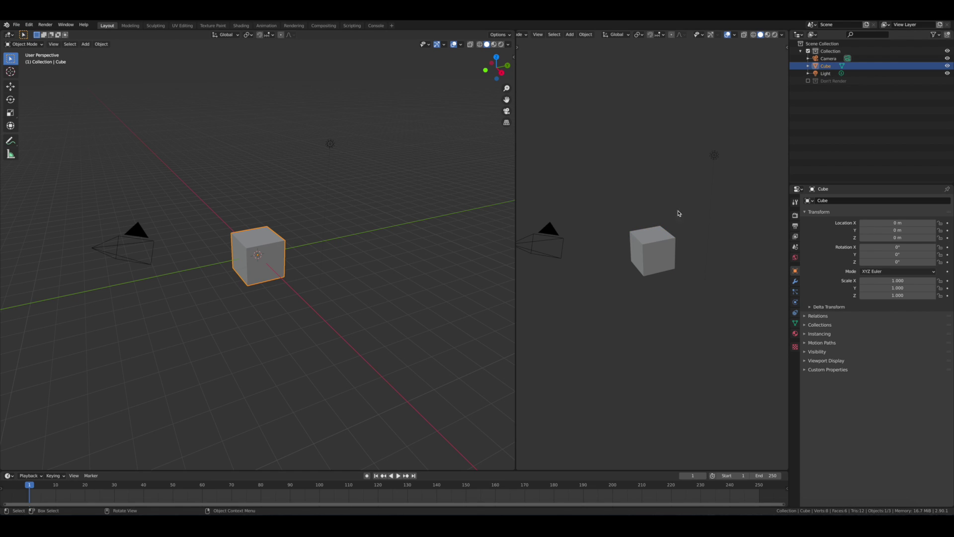
Set the right view to Front orthographic (Numpad 1), zoomed in on the cube, and open Sample Images
scroll(676, 149, "down", 2)
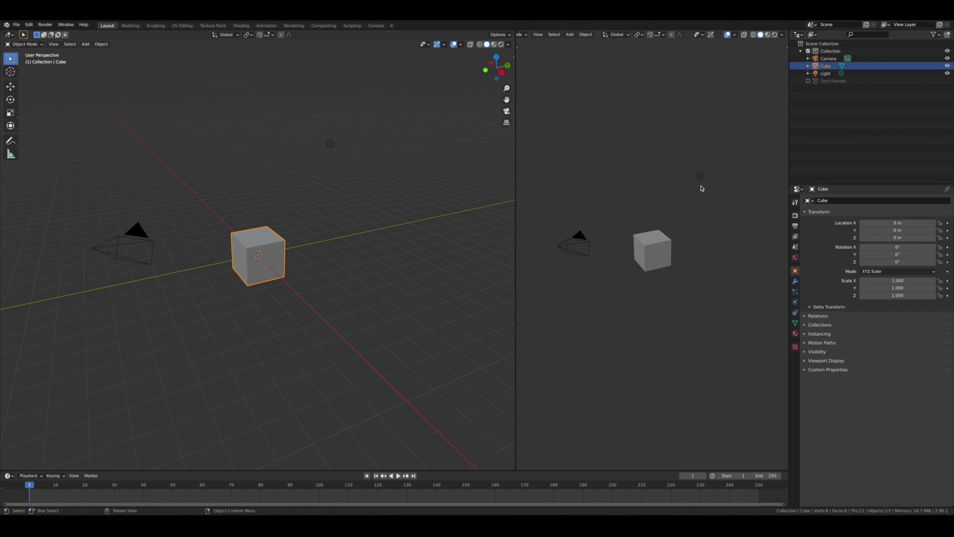
key("KP_1")
scroll(700, 188, "up", 3)
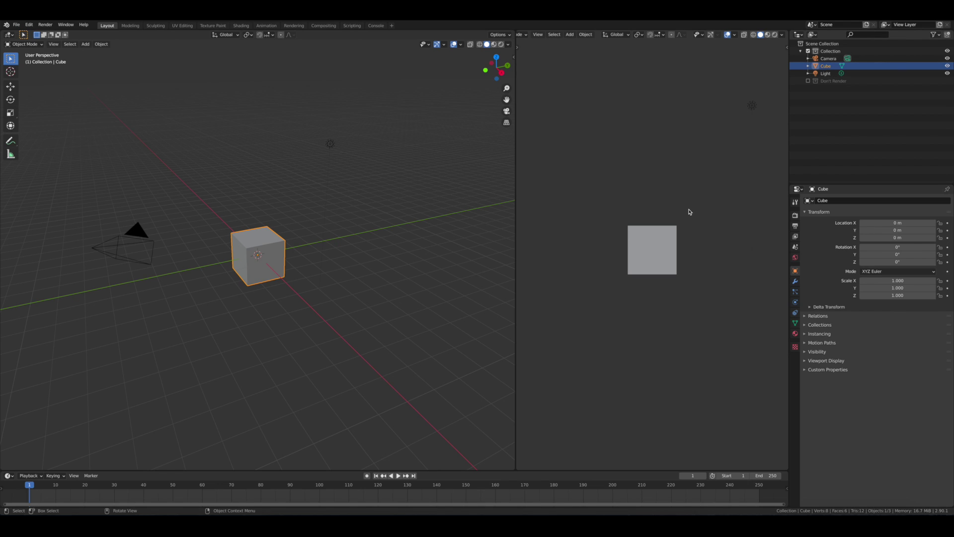
key("grave")
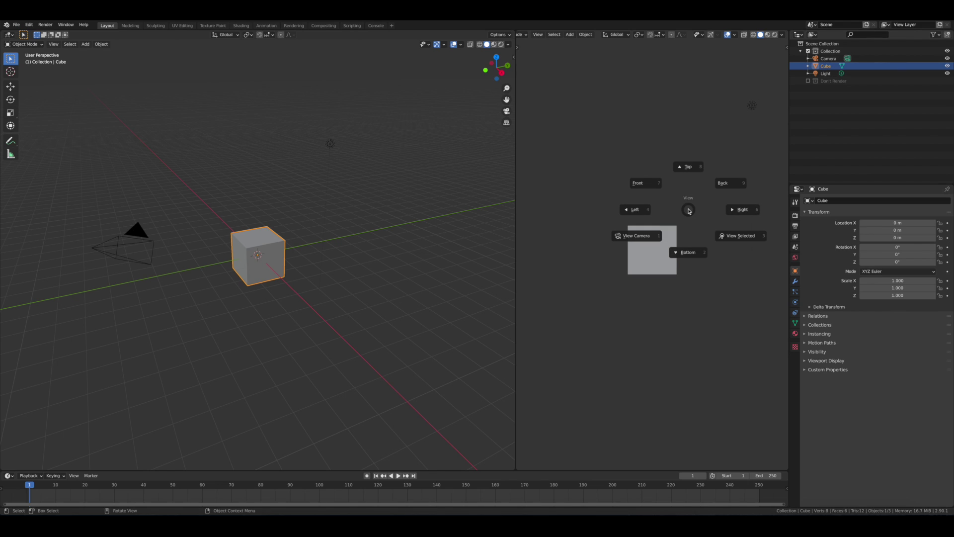
left_click(648, 187)
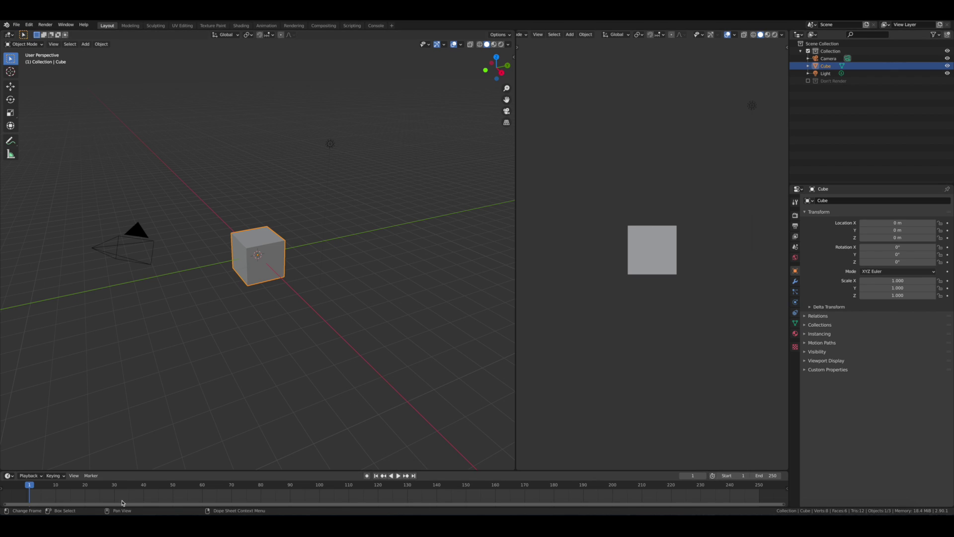
left_click(58, 513)
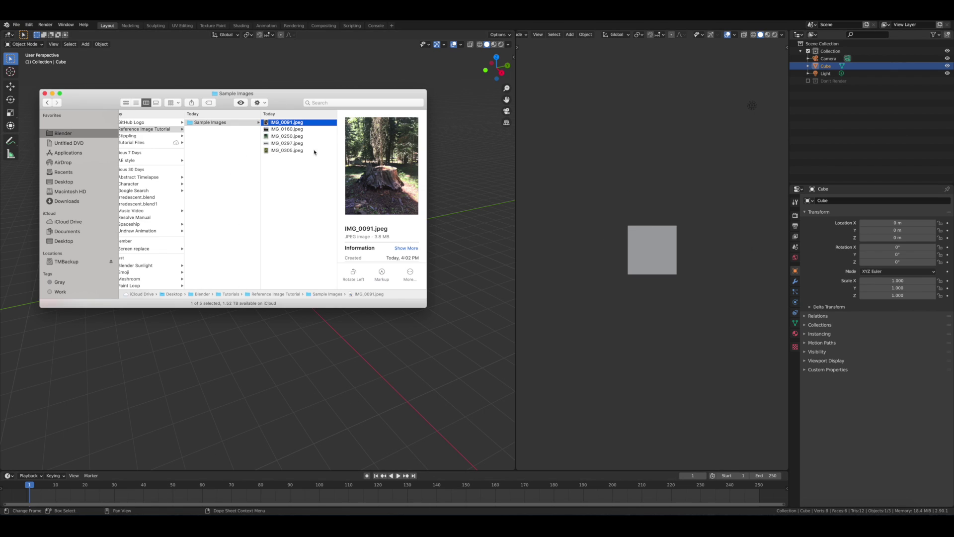
Drop IMG_0091.jpeg and IMG_0160.jpeg from Sample Images into the right view as reference images
left_click_drag(297, 124, 629, 148)
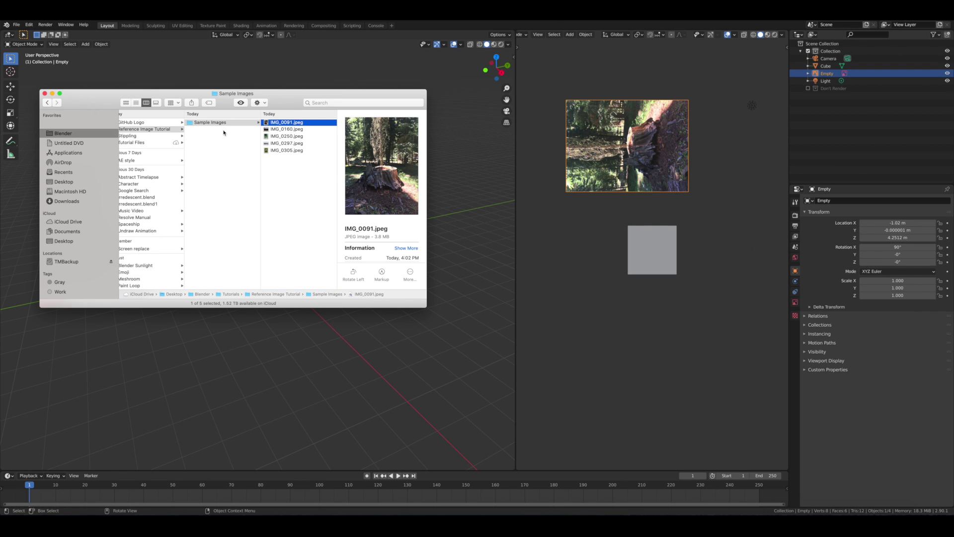
left_click(289, 129)
left_click_drag(288, 130, 631, 274)
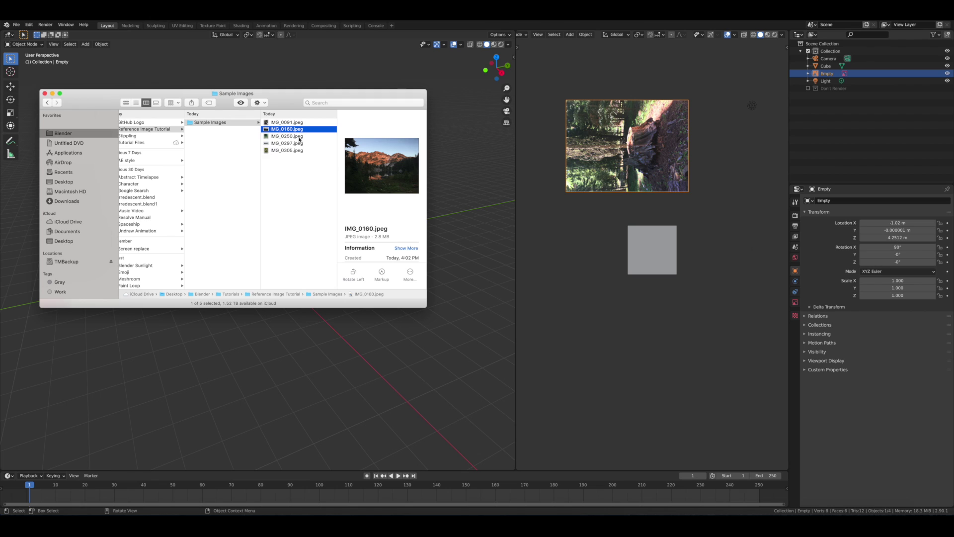
left_click_drag(292, 131, 613, 284)
Add IMG_0250.jpeg and IMG_0305.jpeg to the right view as reference images
left_click(296, 139)
key("shift+Down")
key("shift+Down")
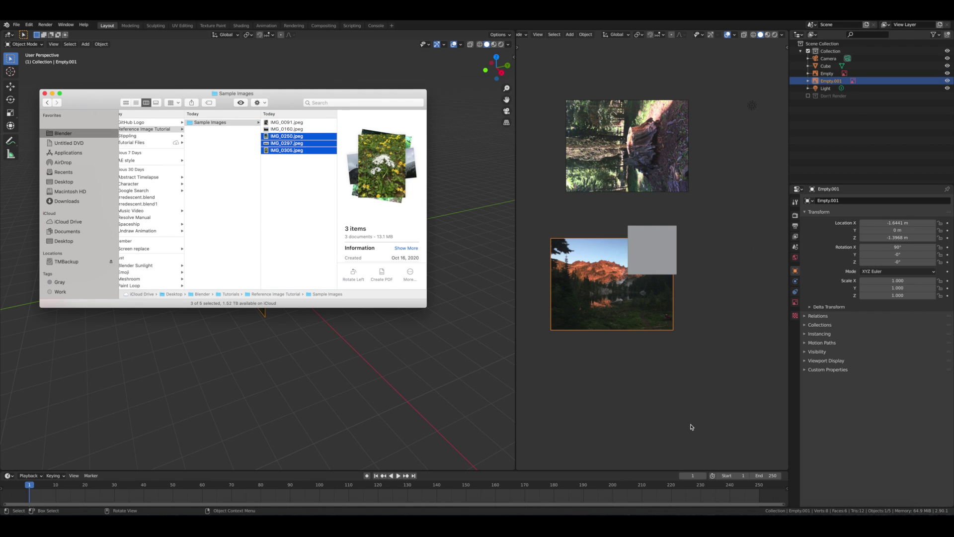
left_click(285, 143)
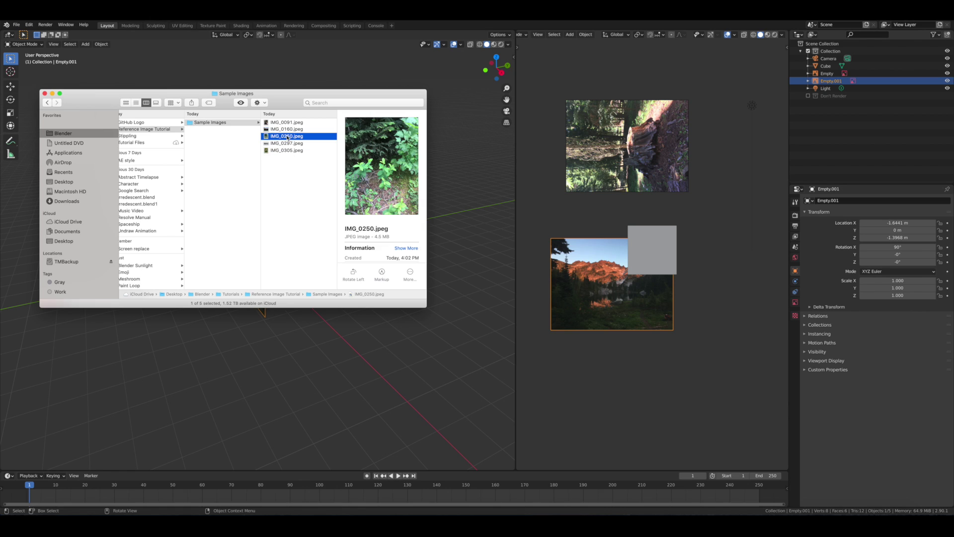
left_click_drag(285, 143, 723, 214)
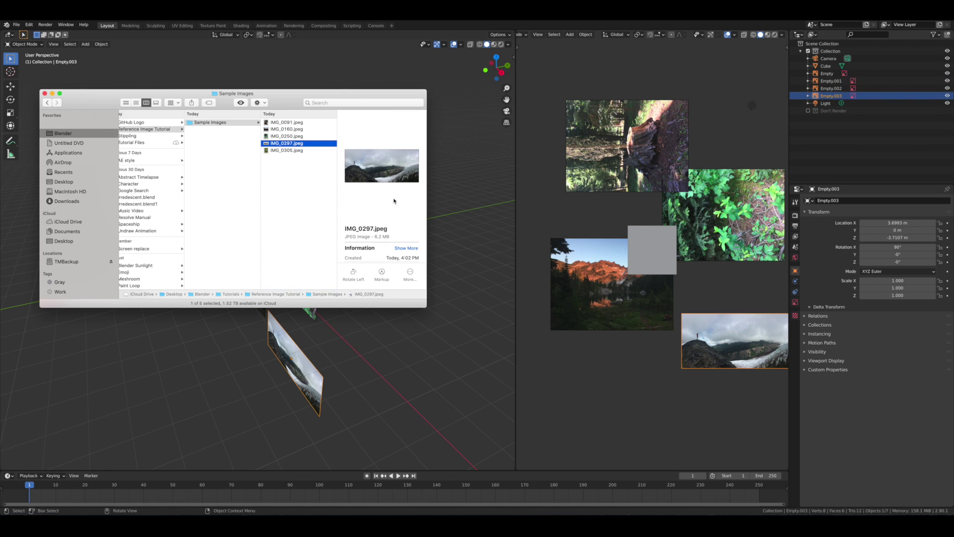
left_click(287, 150)
left_click_drag(288, 150, 580, 375)
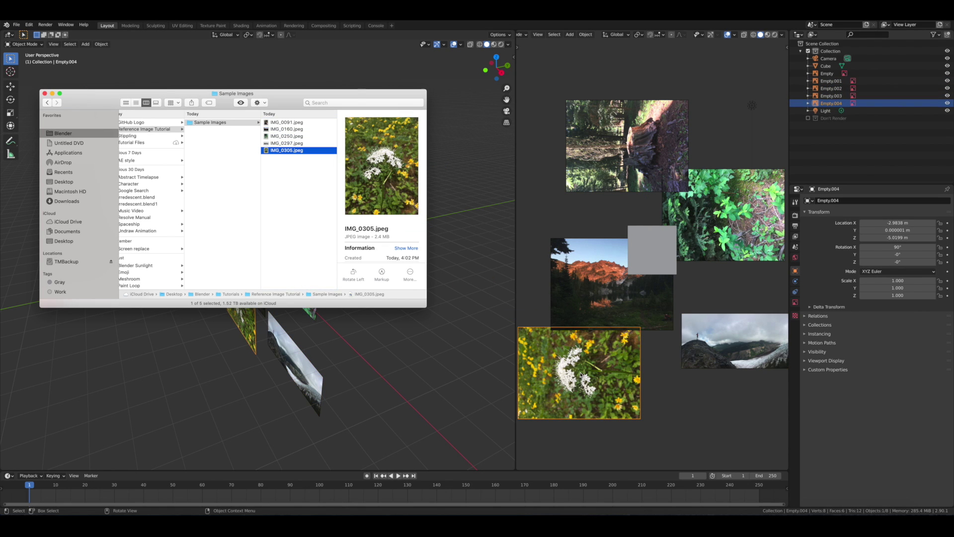
Return to Blender, clear the selection, and orbit the left view to see the photos
left_click(673, 405)
left_click(673, 404)
scroll(672, 404, "down", 5)
scroll(650, 362, "up", 4)
scroll(651, 319, "down", 2)
middle_click_drag(432, 261, 460, 244)
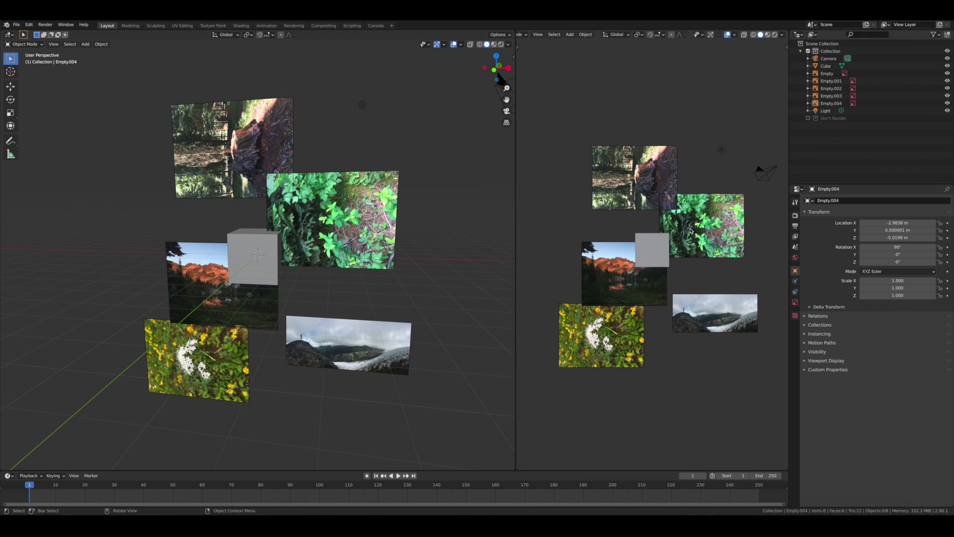
Select the panorama, flower, mountain, stump and leaves planes and move them into a new collection 'Ref'
left_click(713, 319)
left_click(629, 337, "shift")
left_click(607, 269, "shift")
left_click(619, 159, "shift")
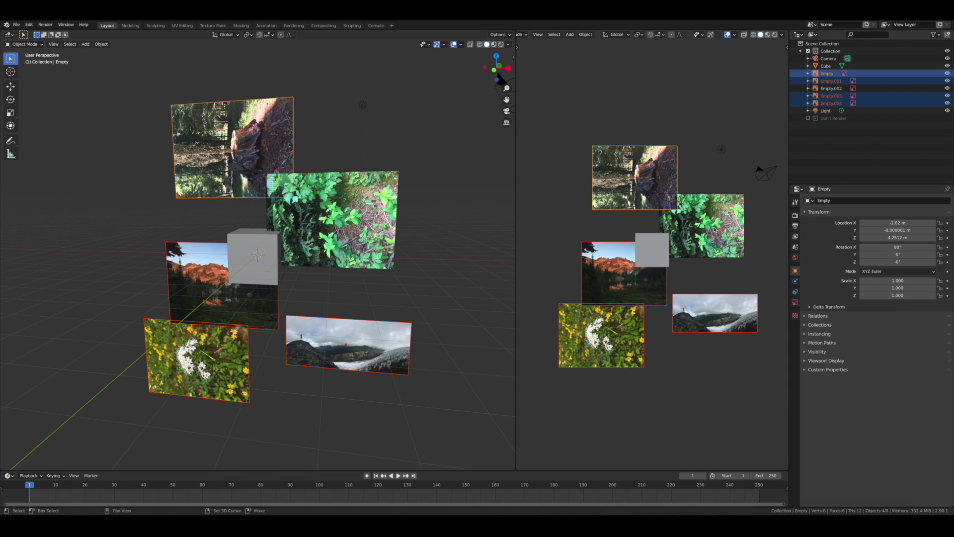
left_click(710, 230, "shift")
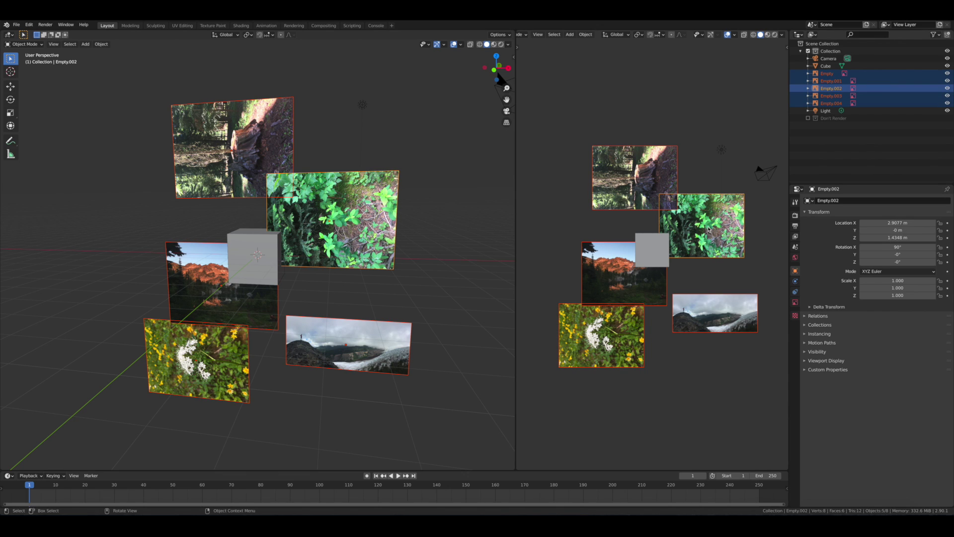
key("m")
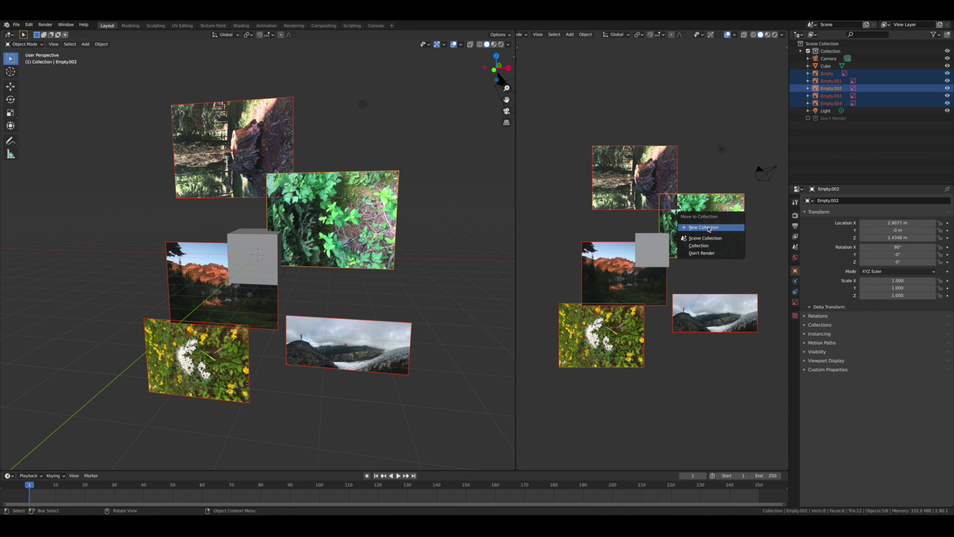
left_click(709, 227)
type("Re")
key("Return")
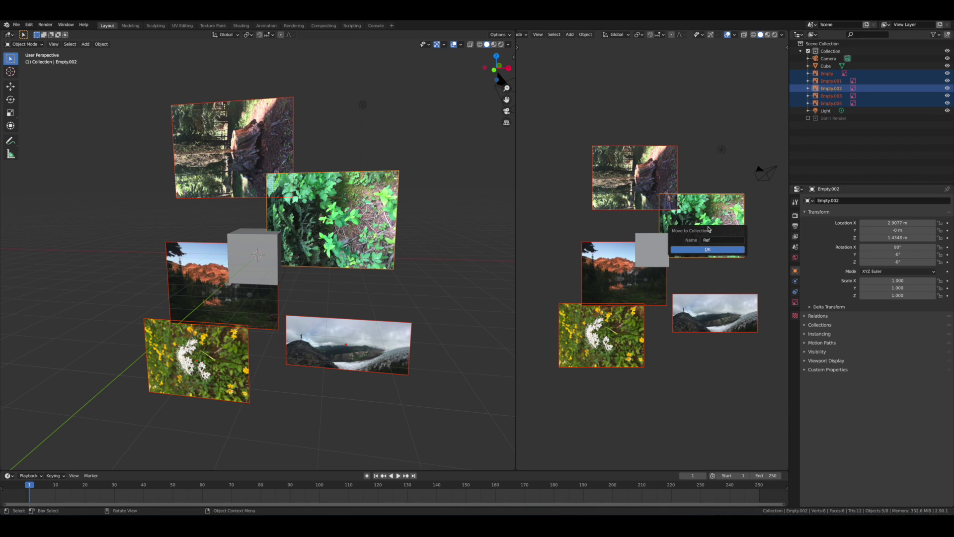
key("Return")
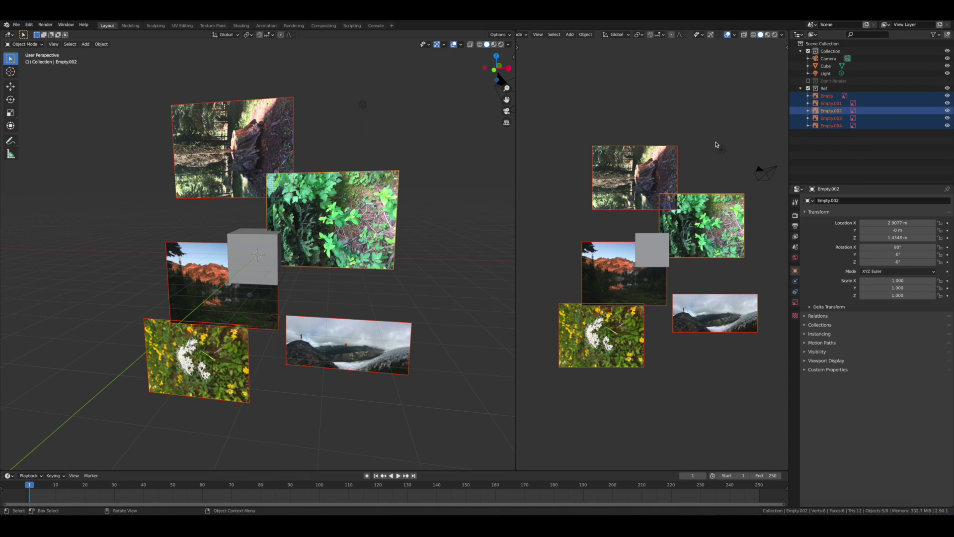
Open the right view's sidebar Collections panel and try toggling the cube's Collection visibility
key("n")
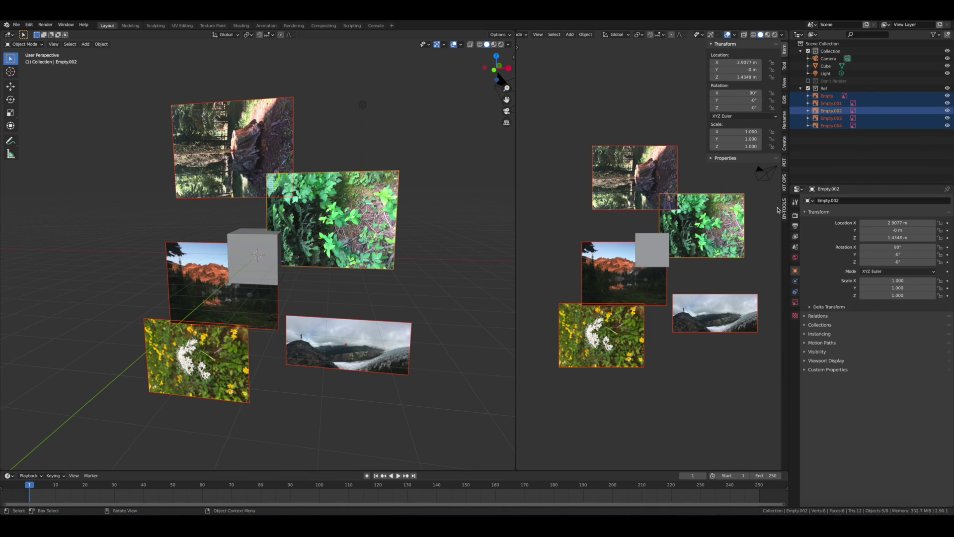
left_click(784, 83)
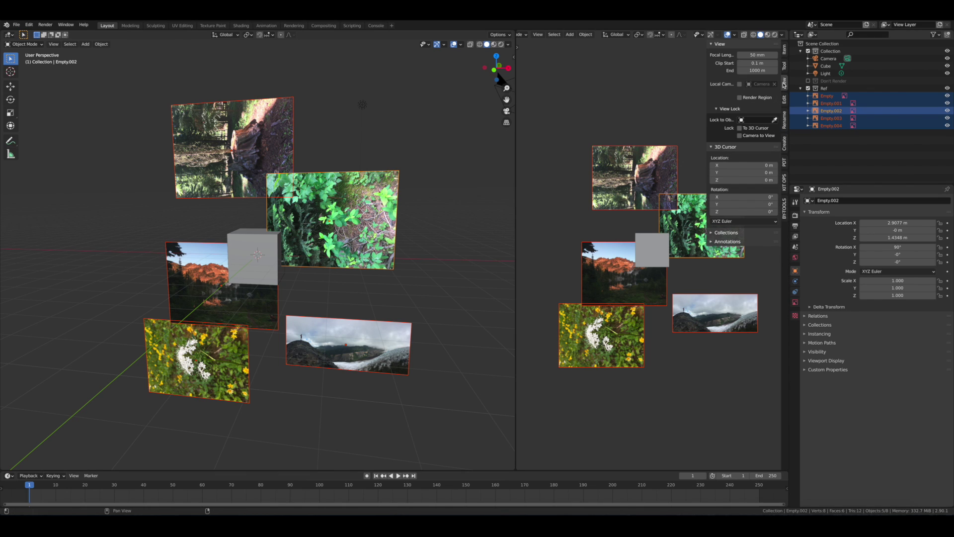
left_click(726, 233)
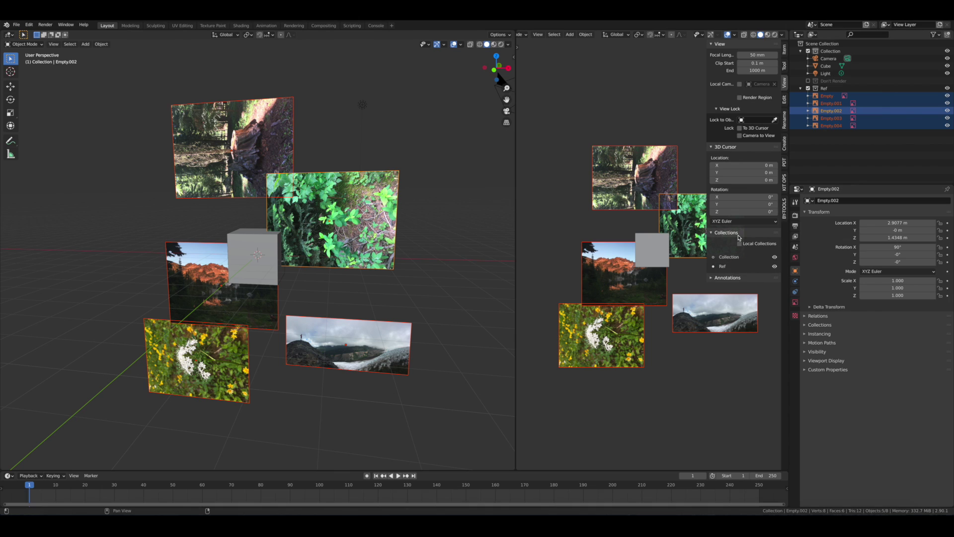
left_click(775, 257)
left_click(776, 257)
left_click(775, 257)
left_click(775, 257)
left_click(775, 257)
left_click(776, 257)
Hide the default Collection in the right viewport only, then deselect all objects
left_click(947, 52)
left_click(947, 51)
left_click(947, 52)
left_click(774, 257)
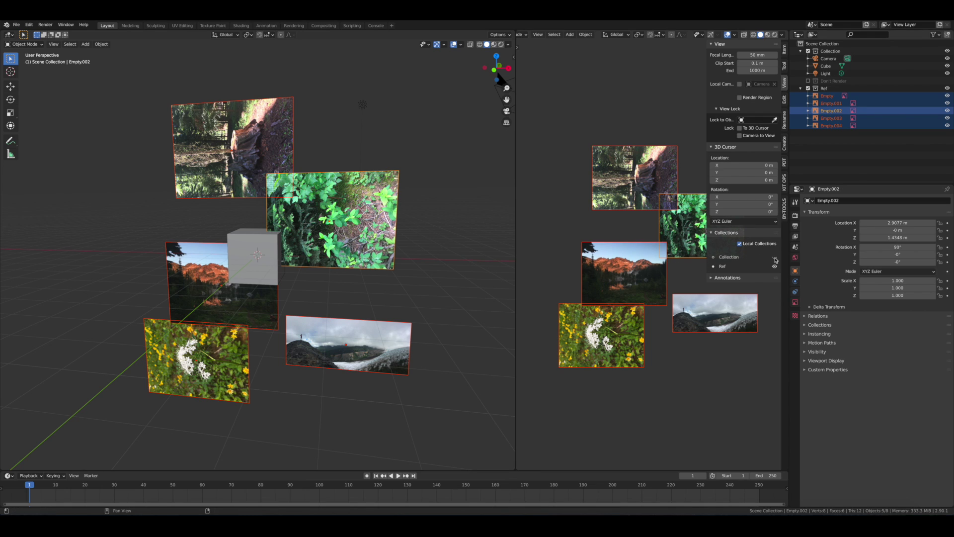
left_click(536, 145)
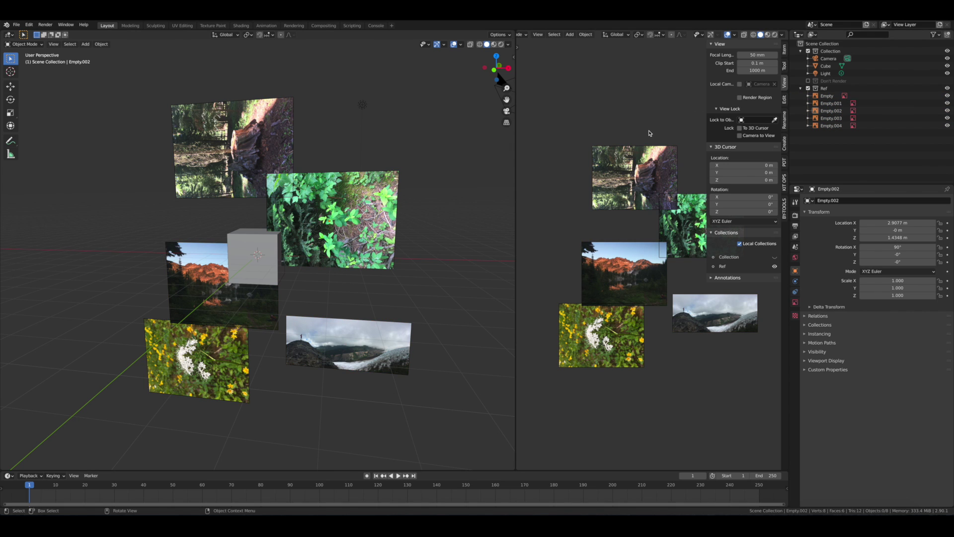
Move the leaves image up and right and rotate it 90° about Y
key("n")
scroll(765, 235, "down", 1)
left_click(705, 231)
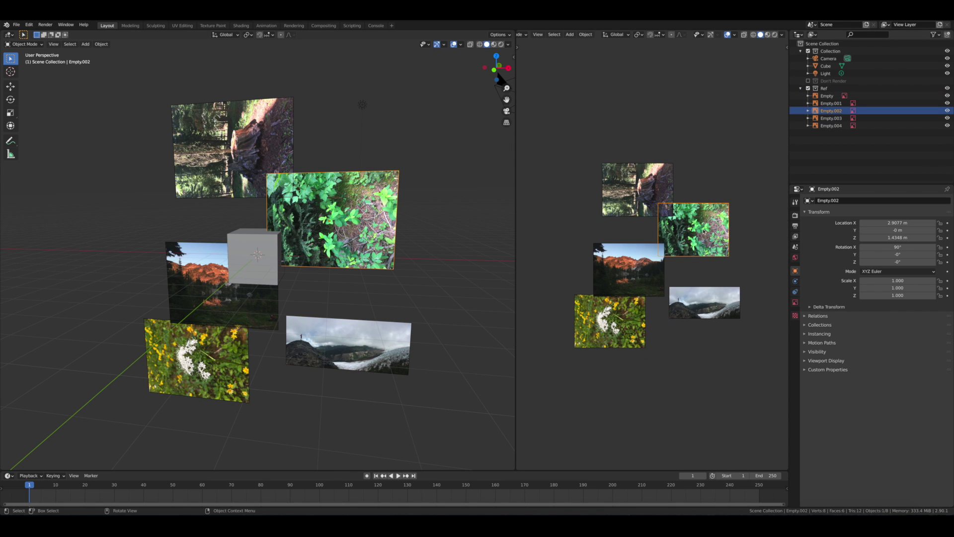
left_click_drag(687, 231, 740, 225)
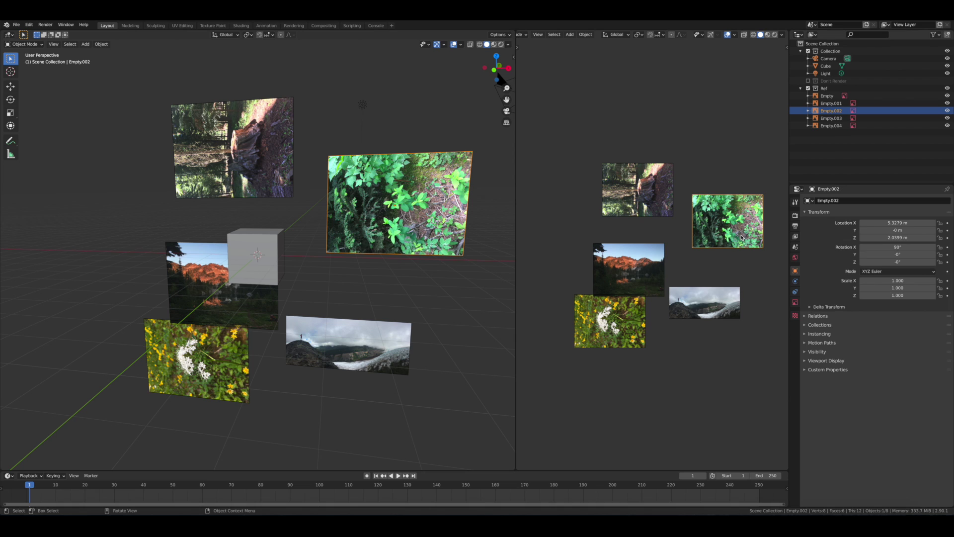
type("ry90")
key("Return")
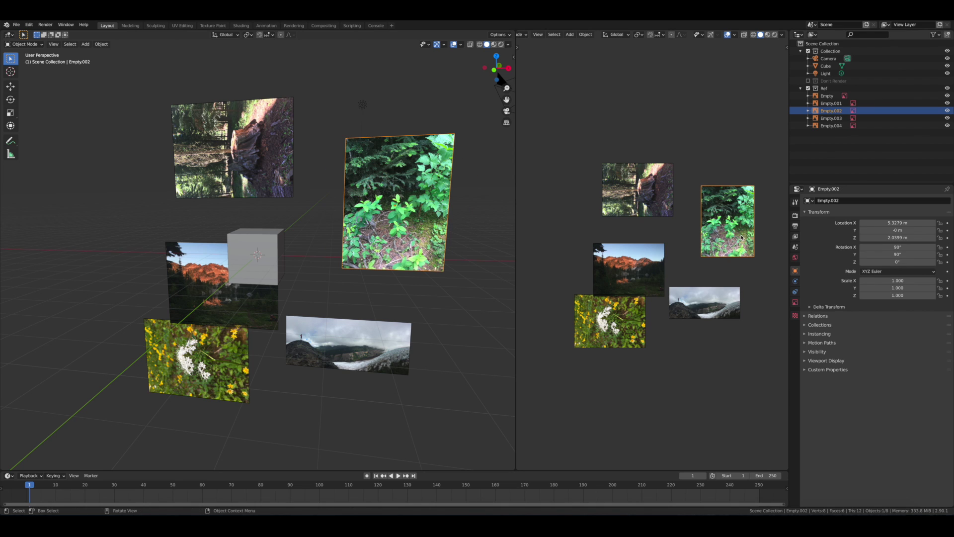
Rotate the stump image 90° about Y and move the mountain image up and left
left_click(655, 207)
type("ry90")
key("Return")
left_click(635, 264)
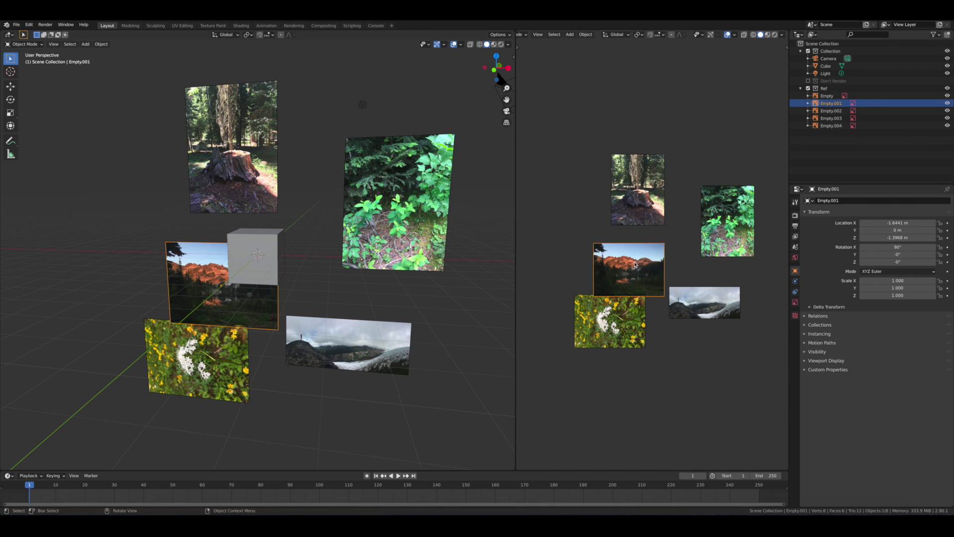
key("g")
left_click(605, 253)
middle_click_drag(472, 277, 363, 246)
Enable Local Collections in the left view, hide Ref there, and reframe the cube
key("n")
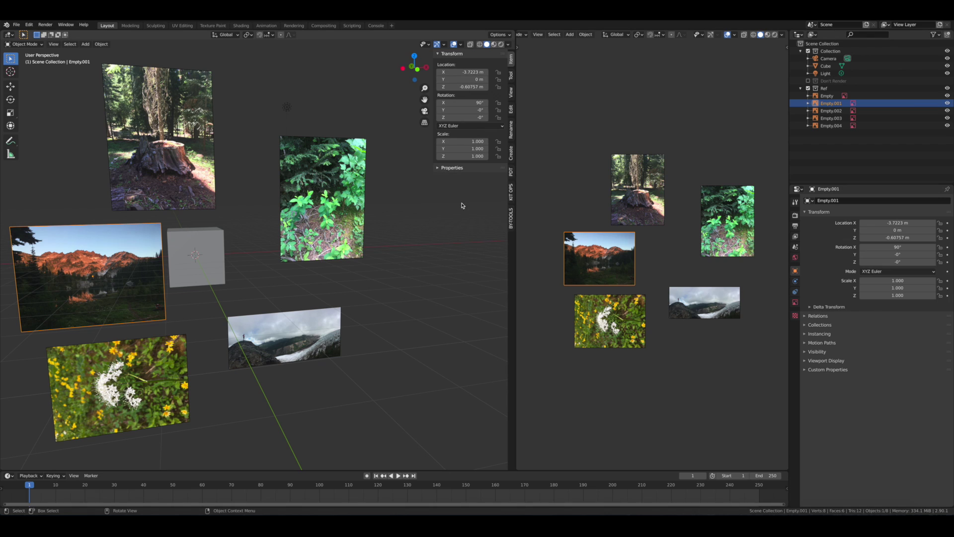
left_click(511, 92)
left_click(454, 242)
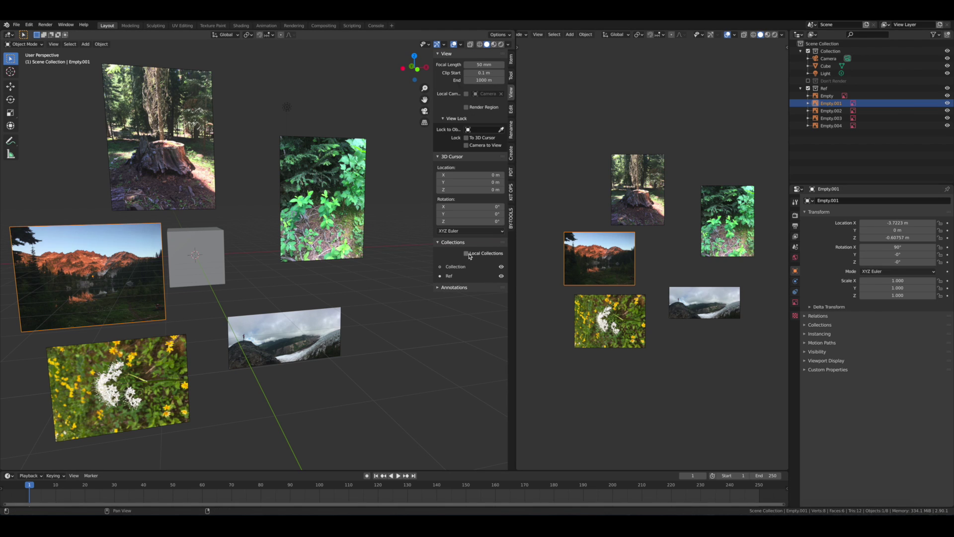
left_click(466, 253)
left_click(501, 276)
middle_click_drag(427, 271, 350, 247)
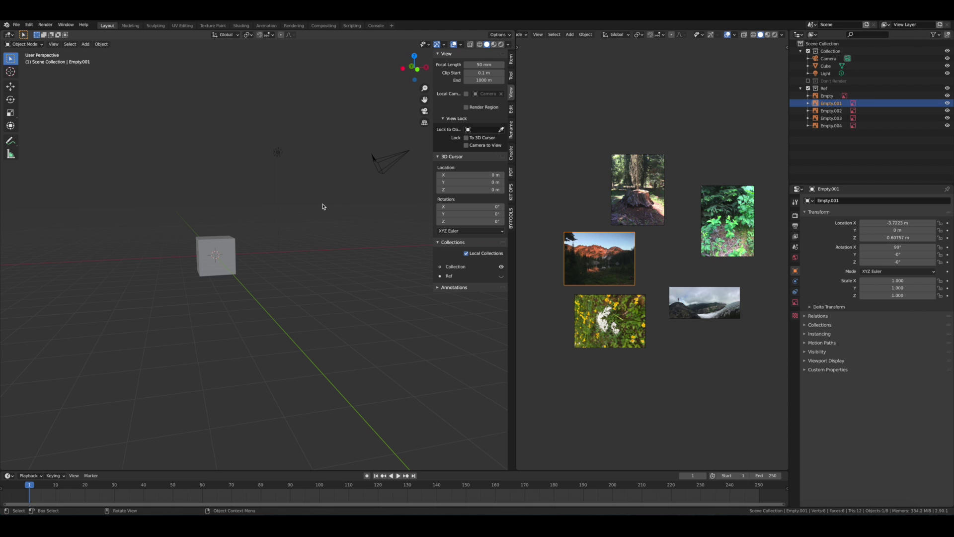
key("n")
middle_click_drag(330, 207, 514, 272, "shift")
Nudge the leaves image left, the lake image right, and the stump image up and right
scroll(691, 248, "up", 3)
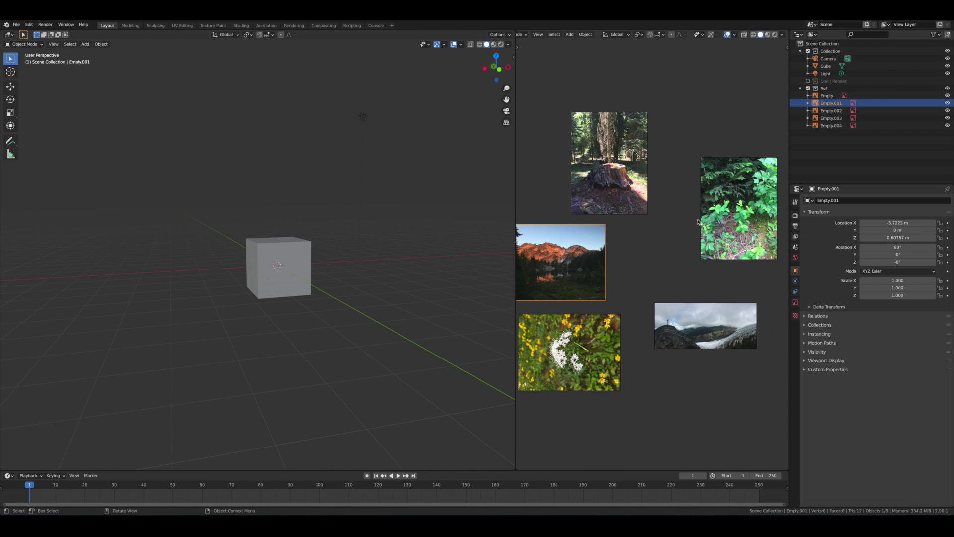
left_click(723, 223)
key("g")
left_click(663, 232)
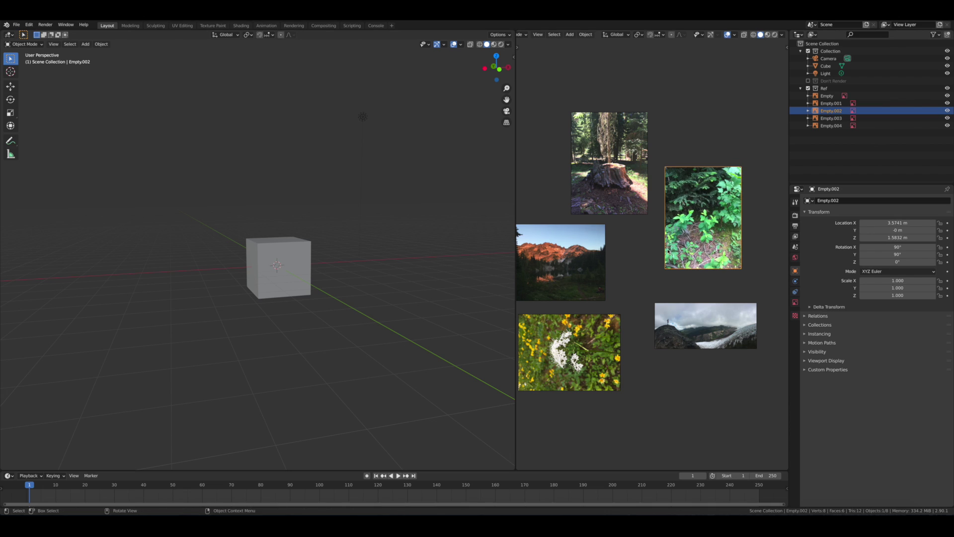
middle_click_drag(662, 231, 682, 221, "shift")
left_click(617, 248)
key("g")
left_click(669, 239)
left_click(638, 197)
key("g")
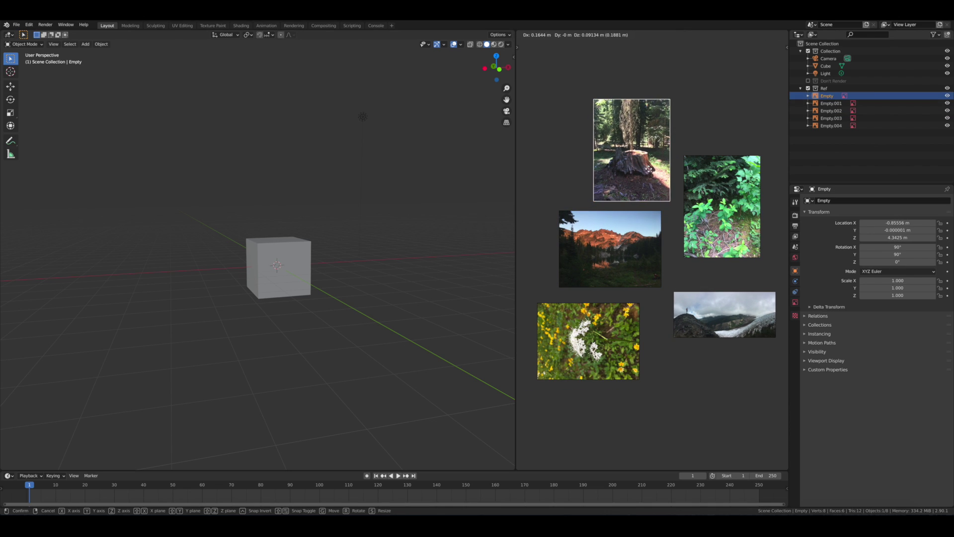
left_click(648, 214)
Shift the lake, panorama and flower photos right, then resize the split between the views
left_click(648, 215)
key("g")
left_click(657, 230)
left_click(689, 305)
key("g")
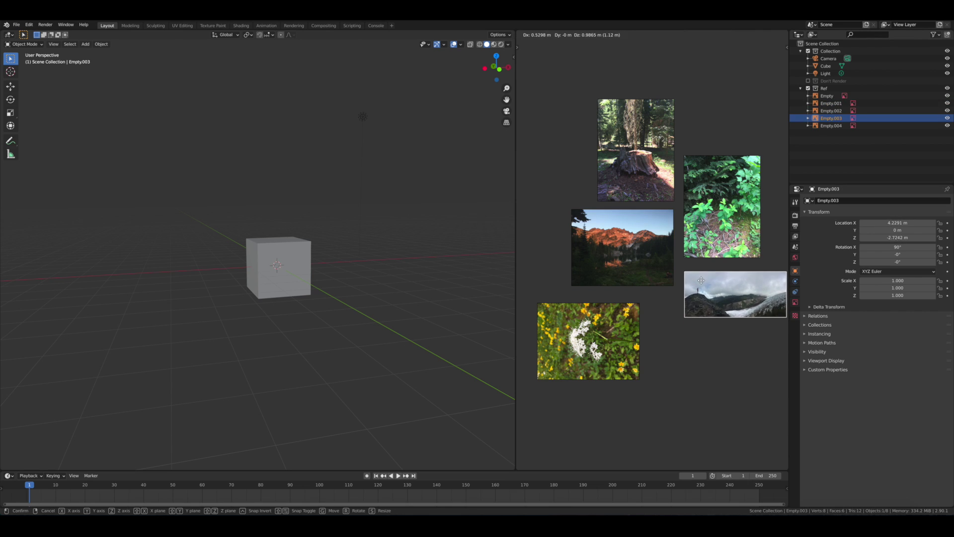
left_click(698, 284)
left_click(627, 337)
key("g")
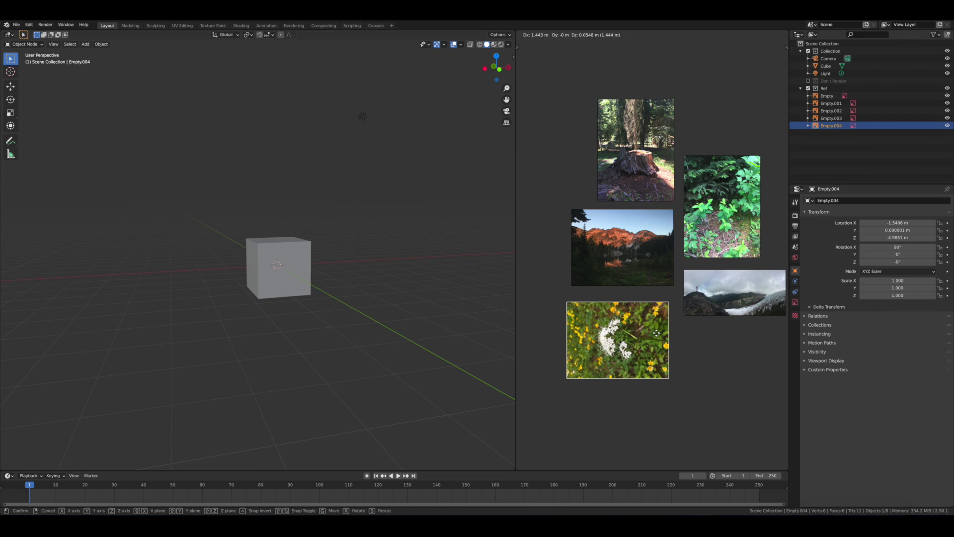
left_click(657, 336)
left_click_drag(516, 301, 498, 283)
Reframe and zoom the reference photos in the right view, then deselect everything
middle_click_drag(715, 267, 694, 246, "shift")
scroll(659, 267, "up", 1)
scroll(648, 156, "up", 5)
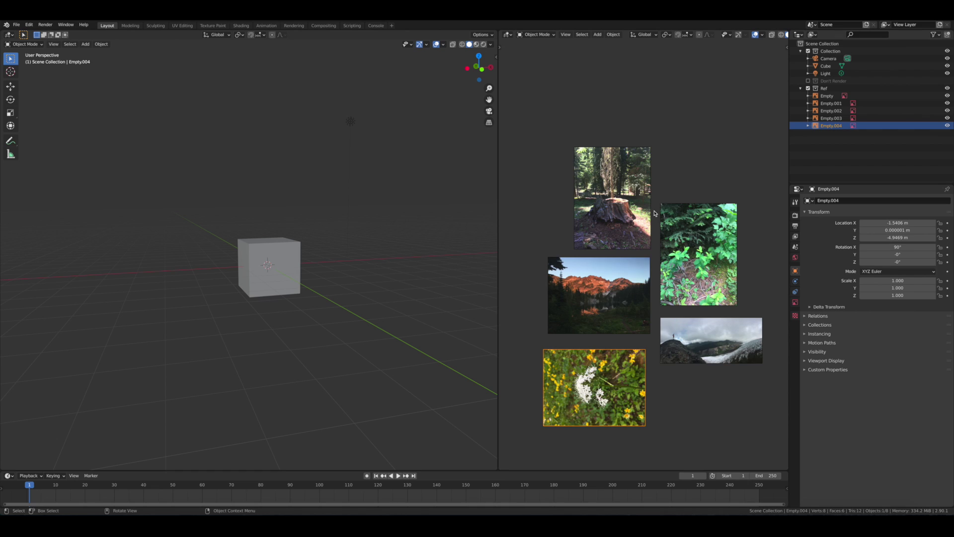
scroll(619, 303, "down", 3)
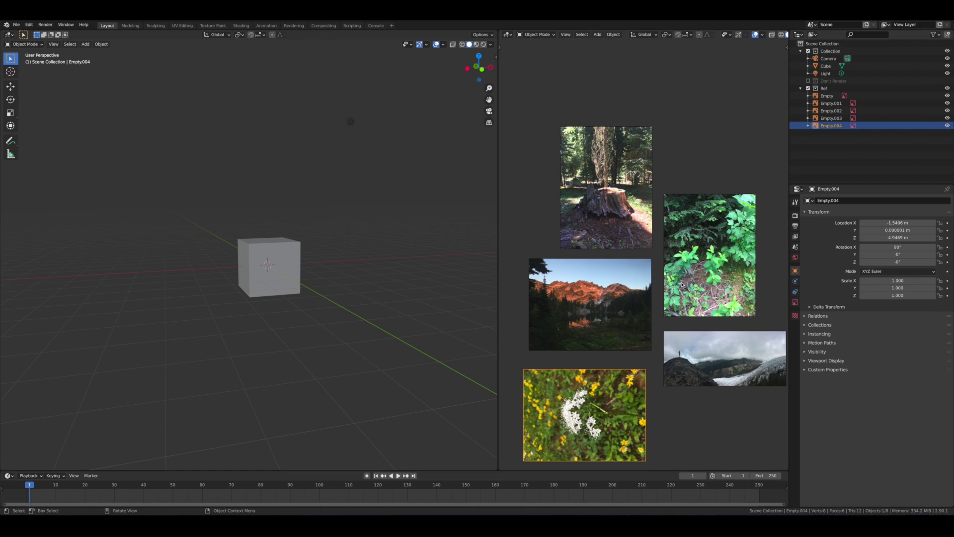
left_click(617, 298)
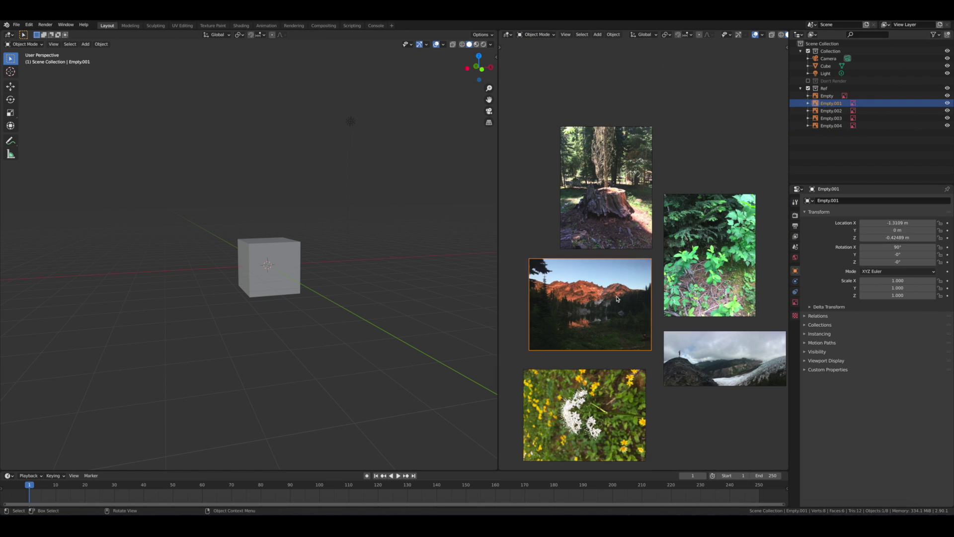
left_click(693, 111)
scroll(681, 149, "down", 3)
scroll(691, 175, "up", 1)
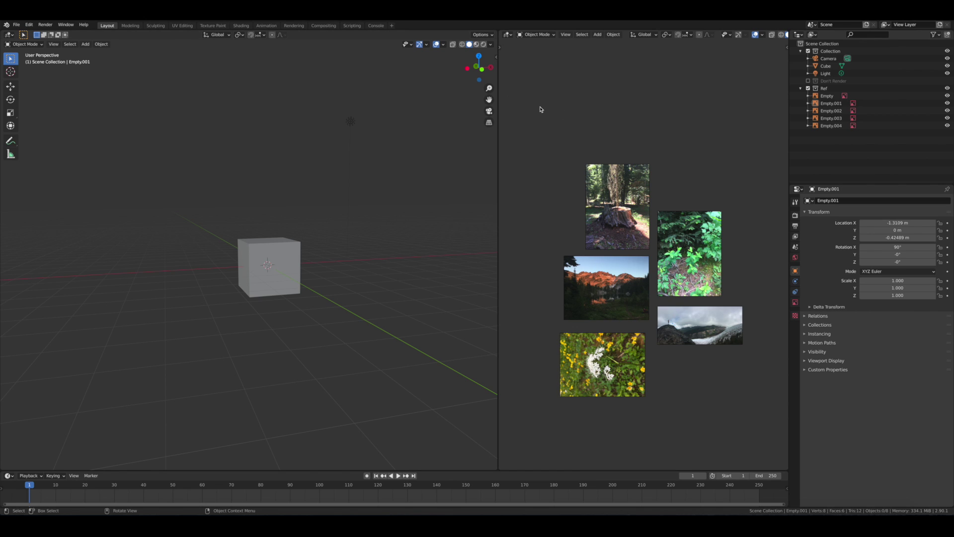
With the Annotate tool, draw a blue arrow pointing at the mountain peaks
key("t")
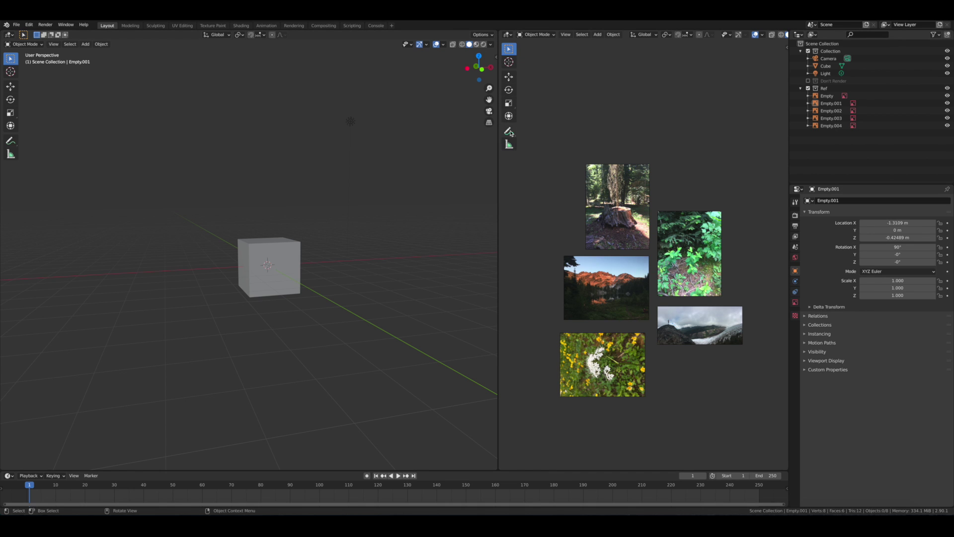
left_click(509, 131)
scroll(605, 204, "up", 3)
scroll(606, 204, "up", 3)
left_click_drag(589, 255, 625, 242)
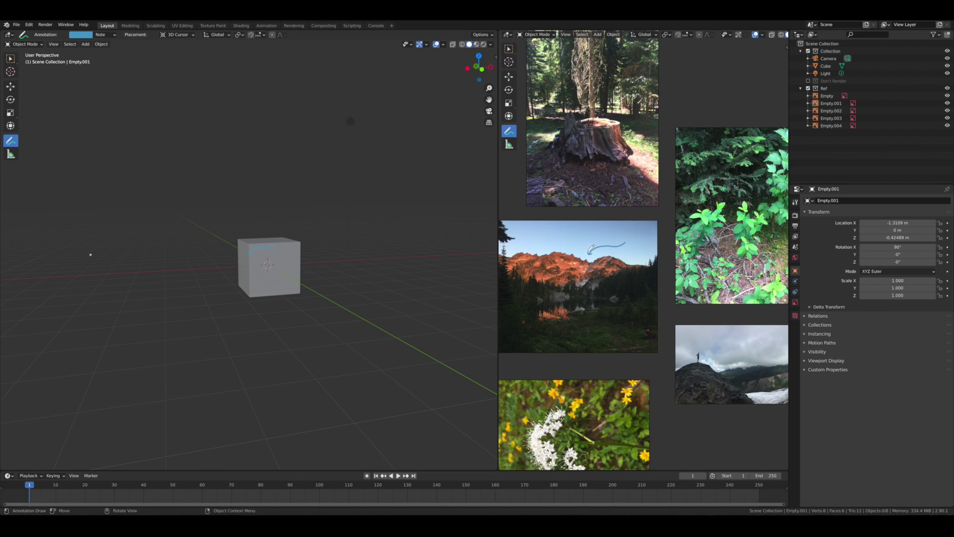
Circle the person on the summit, draw an arrow on the stump photo, and orbit to face the cube
middle_click_drag(591, 249, 500, 227, "shift")
left_click_drag(604, 329, 616, 317)
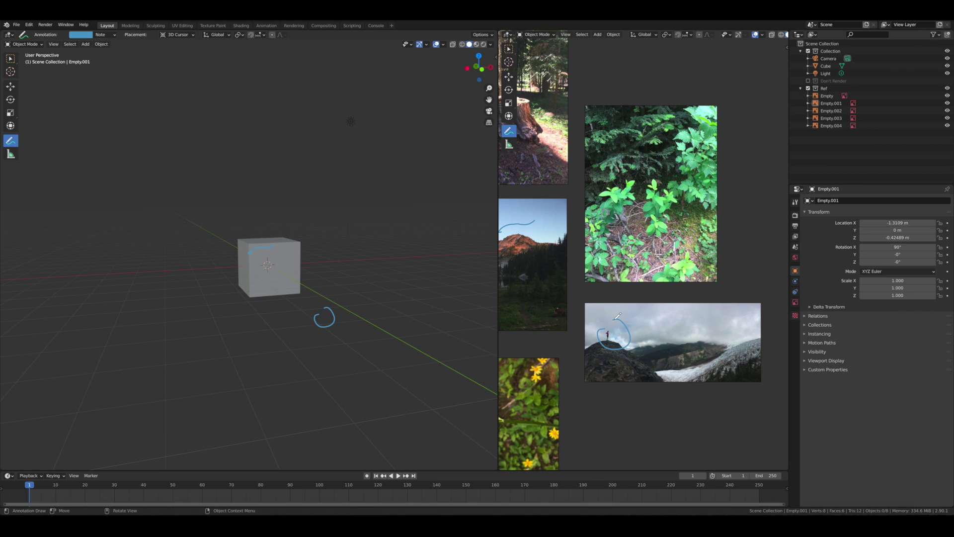
scroll(643, 248, "down", 5)
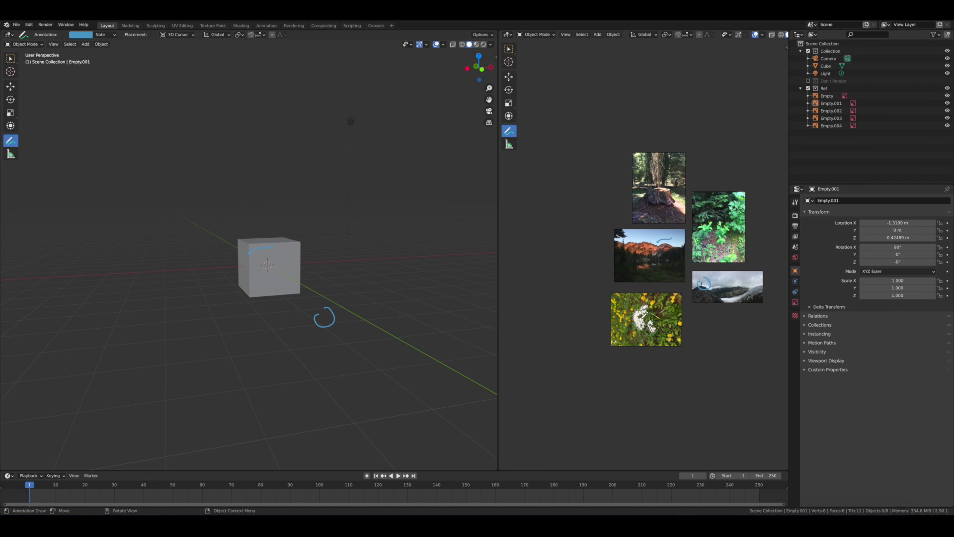
scroll(649, 303, "up", 6)
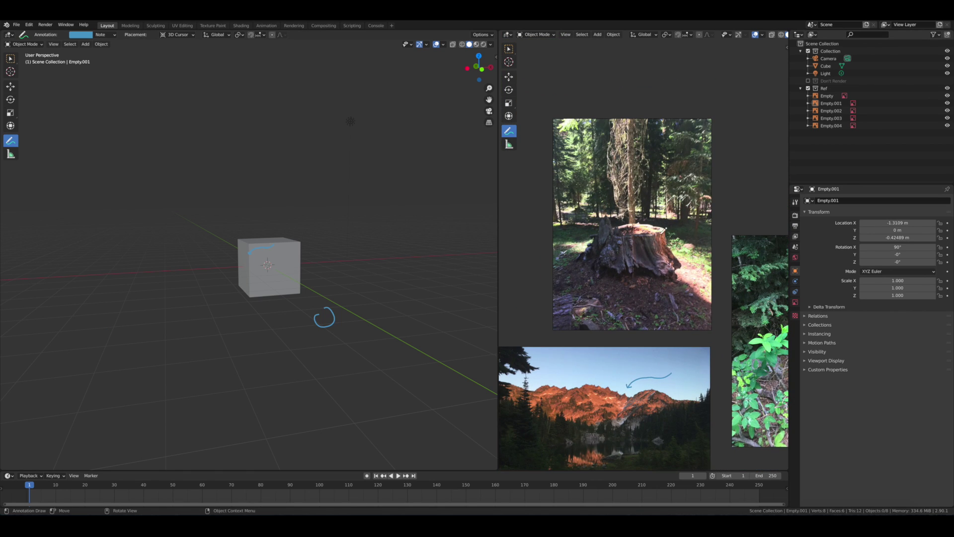
mouse_move(687, 266)
left_mouse_down()
mouse_move(657, 218)
mouse_move(628, 215)
mouse_move(622, 230)
mouse_move(627, 224)
left_mouse_up()
scroll(649, 254, "down", 3)
scroll(702, 258, "down", 3)
scroll(646, 251, "up", 1)
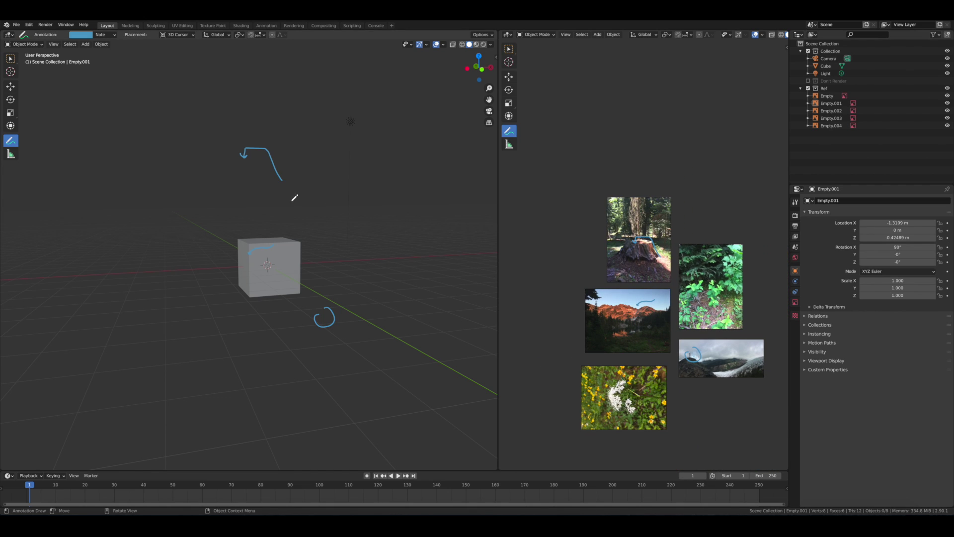
mouse_move(324, 197)
middle_mouse_down()
mouse_move(379, 209)
mouse_move(296, 199)
mouse_move(317, 197)
middle_mouse_up()
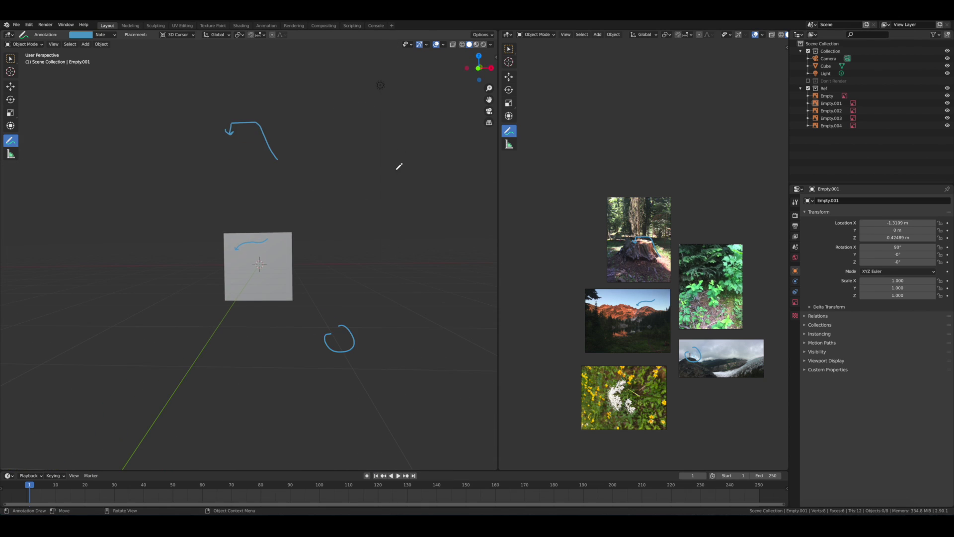
Uncheck Annotations in the left viewport's overlays so only the cube shows there
left_click(444, 45)
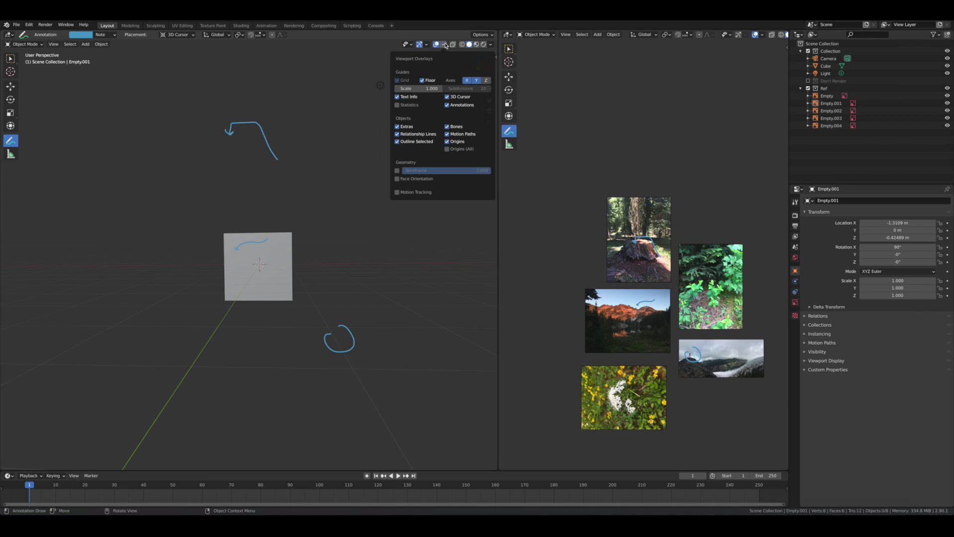
left_click(447, 105)
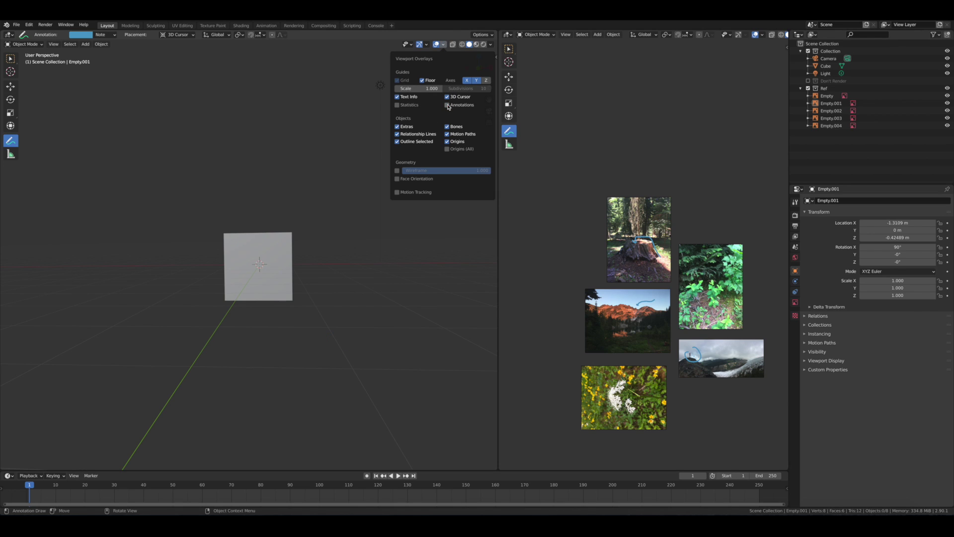
middle_click_drag(694, 337, 636, 295, "shift")
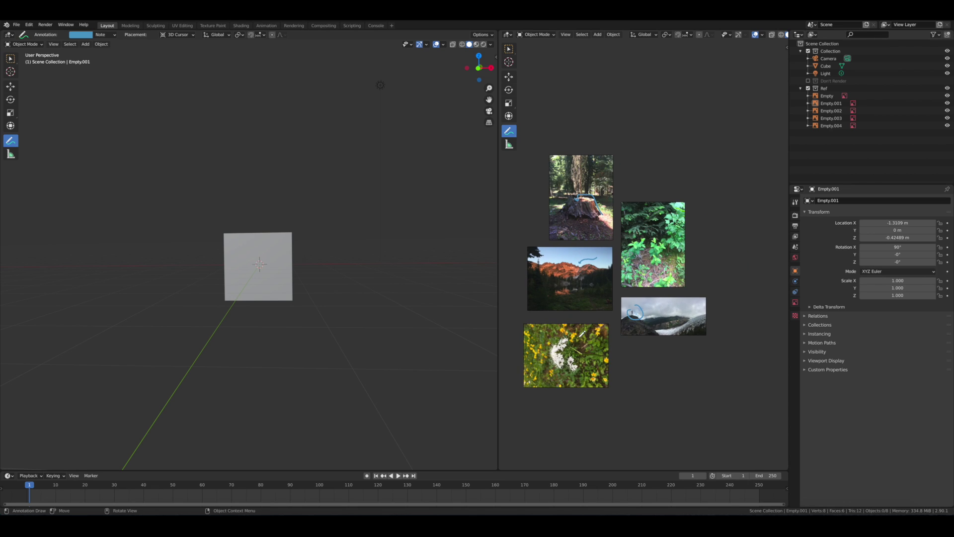
Select the flower photo and rotate it 90° with R 90
middle_click_drag(583, 307, 667, 283, "shift")
scroll(690, 357, "down", 2)
scroll(690, 357, "up", 2)
scroll(691, 357, "up", 2)
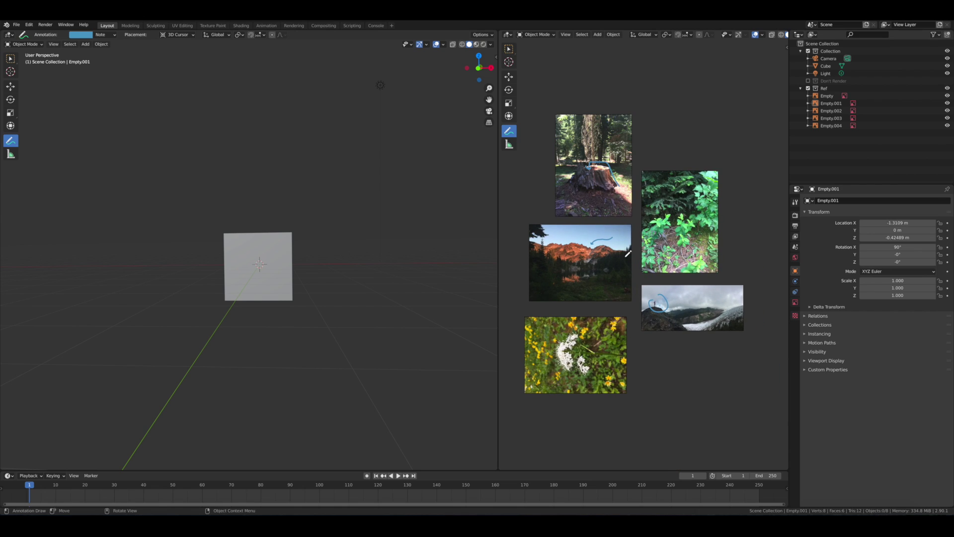
scroll(667, 283, "up", 2)
middle_click_drag(679, 341, 695, 342, "shift")
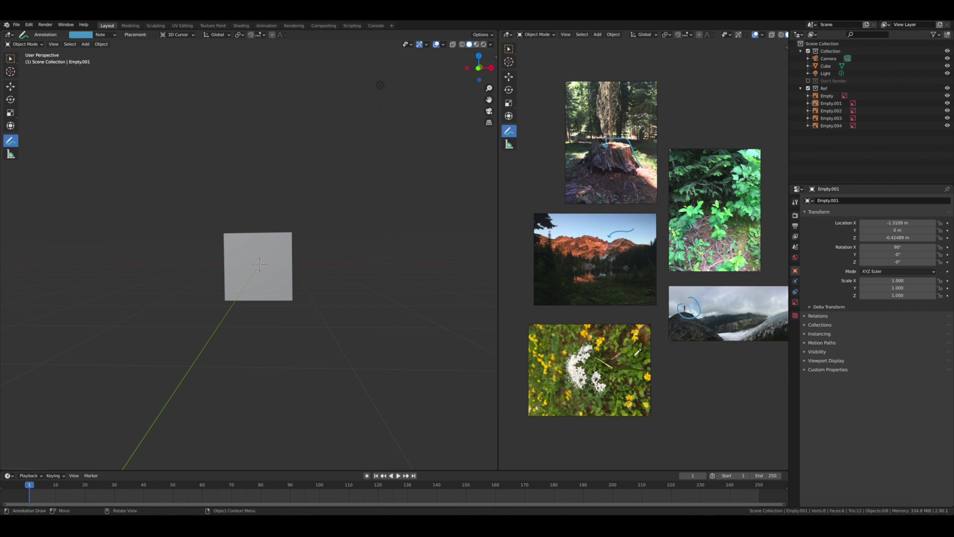
left_click(509, 49)
left_click(596, 342)
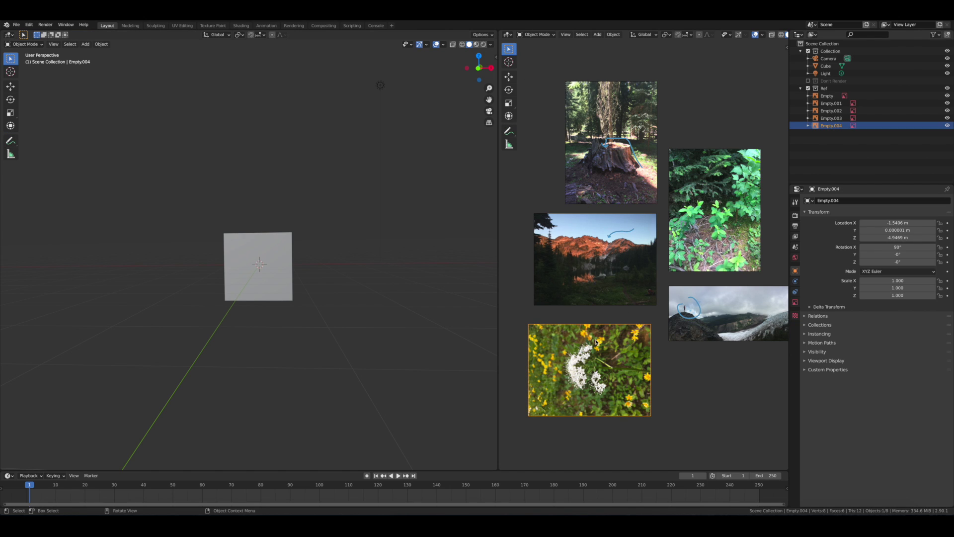
type("r")
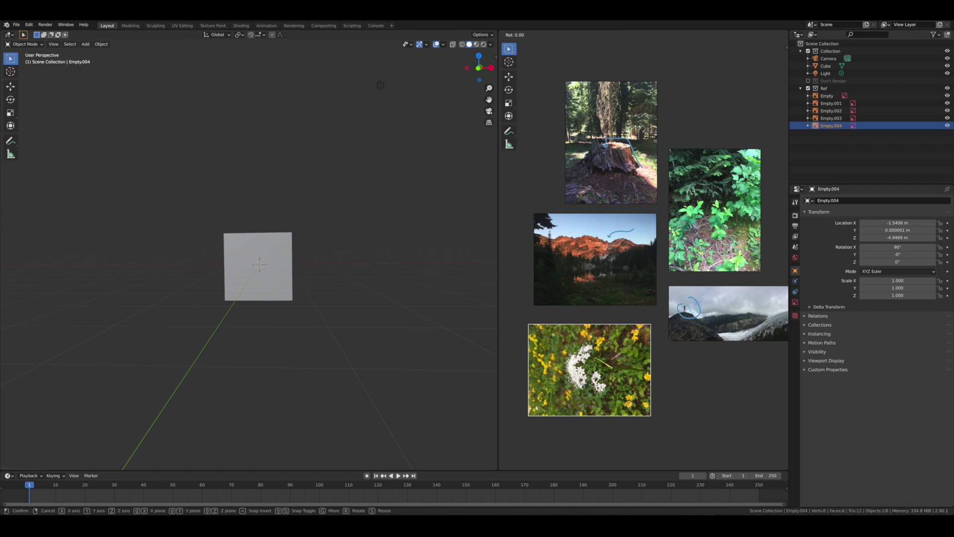
type("90")
key("Return")
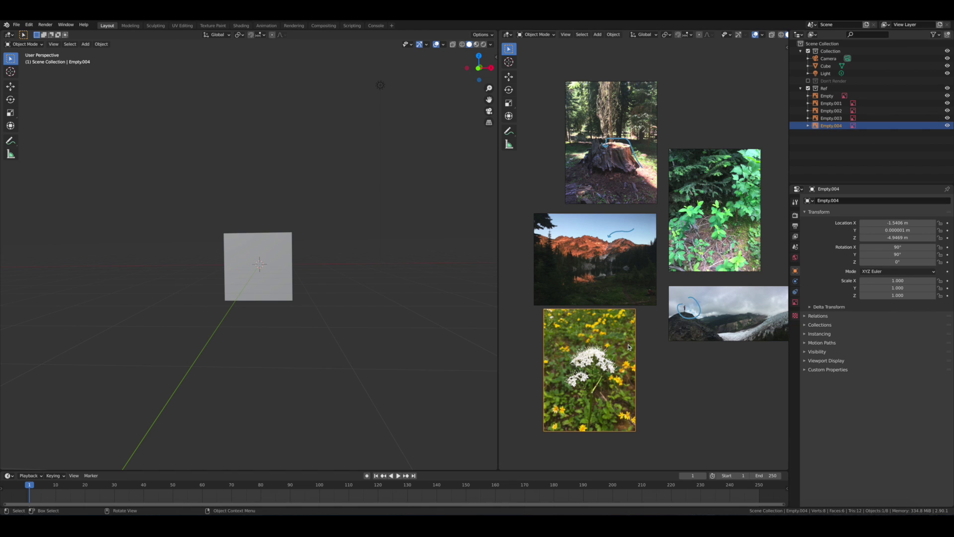
Move the flower photo beneath the mountain photo to complete the two-column layout
left_click_drag(630, 347, 648, 353)
middle_click_drag(723, 338, 693, 345, "shift")
scroll(664, 330, "down", 3)
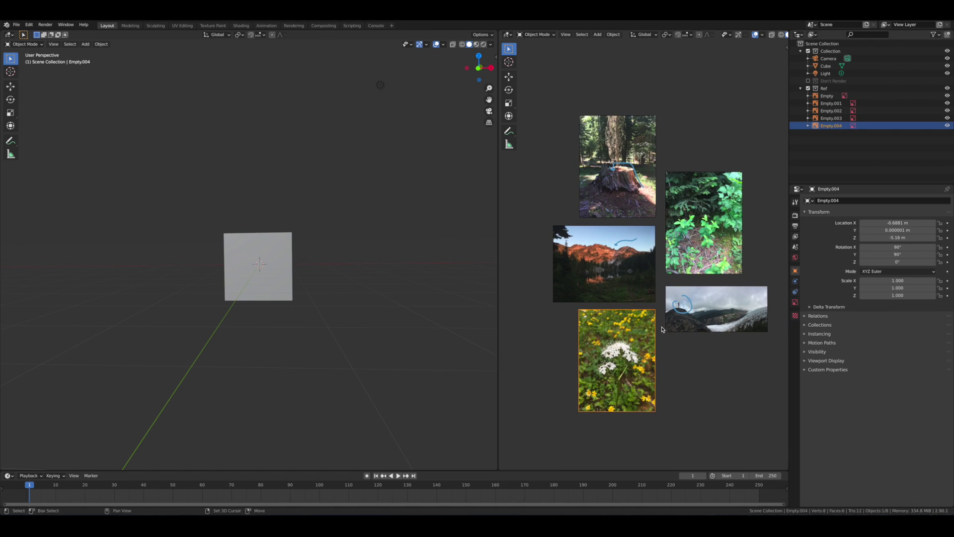